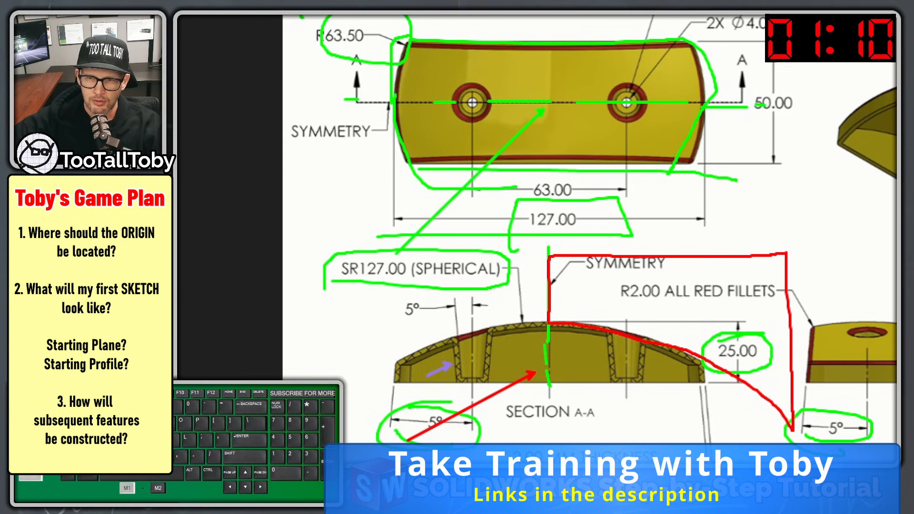
Mark up the 2X Ø9.00 and 5° boss callouts on the drawing and draw a horizontal line across the section view near its base
ctrl+shift+drag(362, 413, 362, 413)
right_click(498, 335)
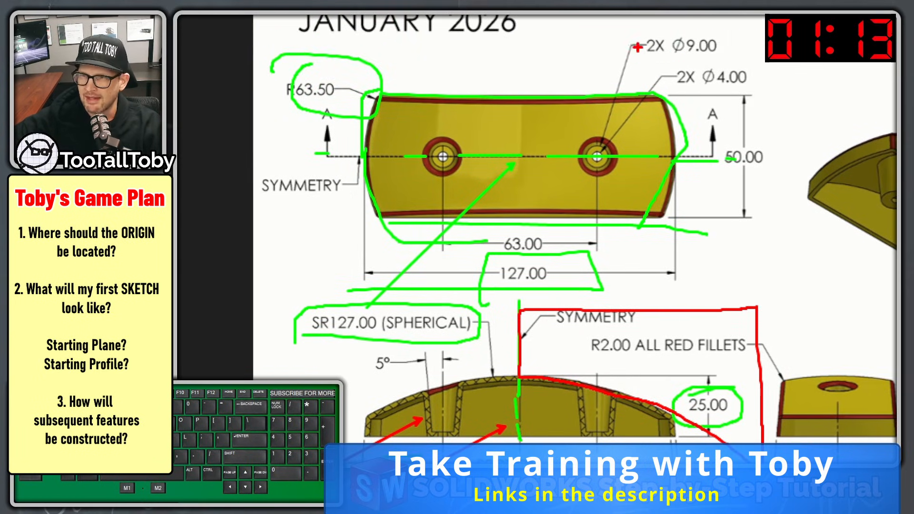
mouse_move(686, 23)
mouse_down()
mouse_move(607, 43)
mouse_move(724, 23)
mouse_move(652, 25)
mouse_up()
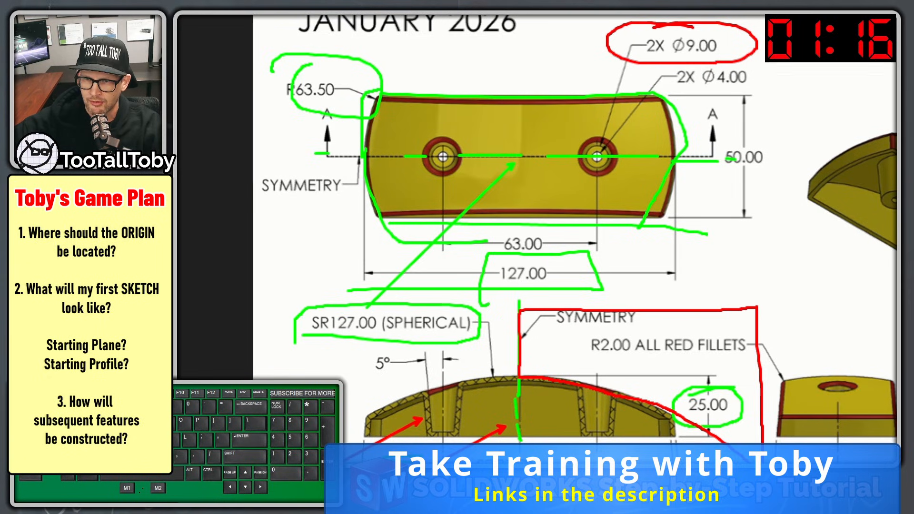
drag(353, 377, 403, 356)
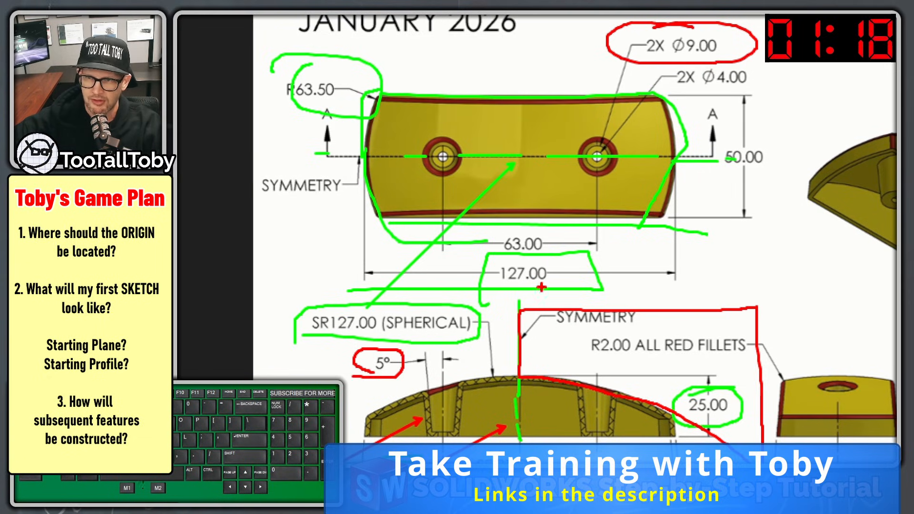
mouse_move(342, 430)
shift+mouse_down()
mouse_move(699, 413)
mouse_move(751, 420)
mouse_move(751, 429)
shift+mouse_up()
right_click(510, 316)
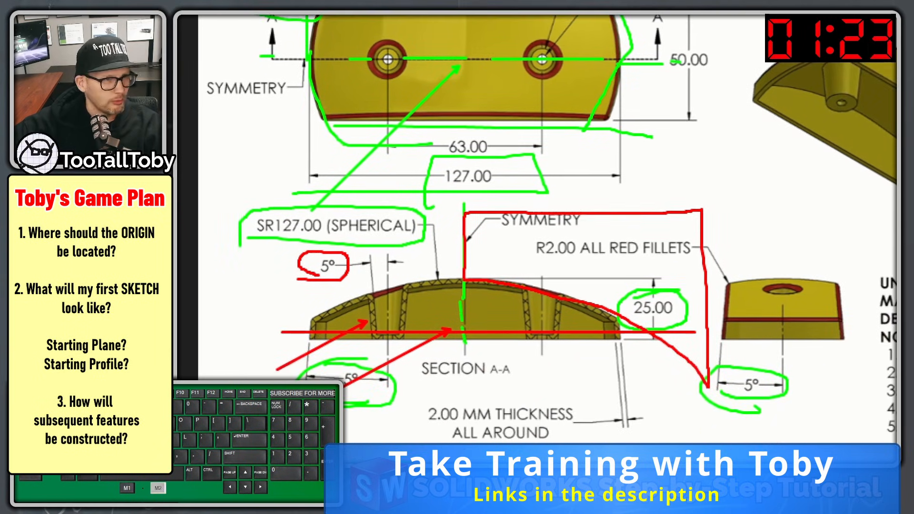
Mark the 2.00 mm thickness note, boss wall, Ø4 hole, underside view and R2.00 fillet note on the drawing, and exit the markup
right_click(534, 411)
click(360, 299)
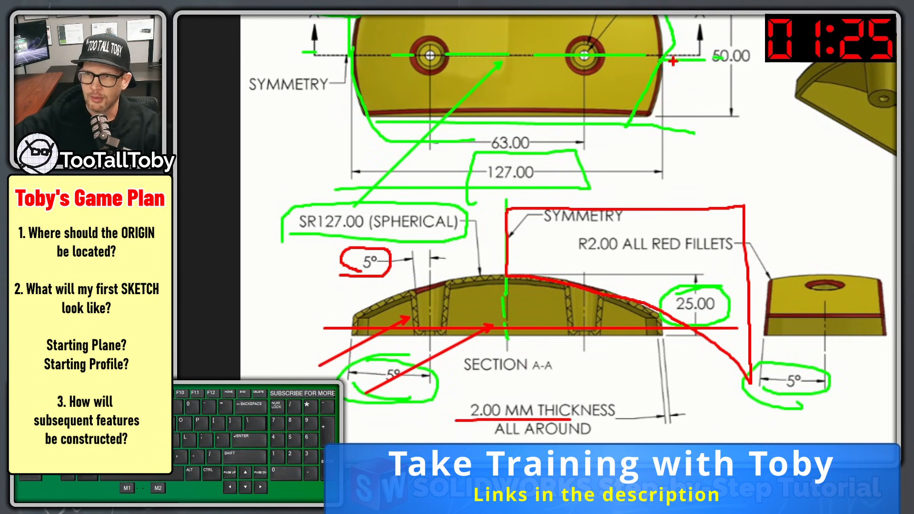
drag(410, 245, 420, 319)
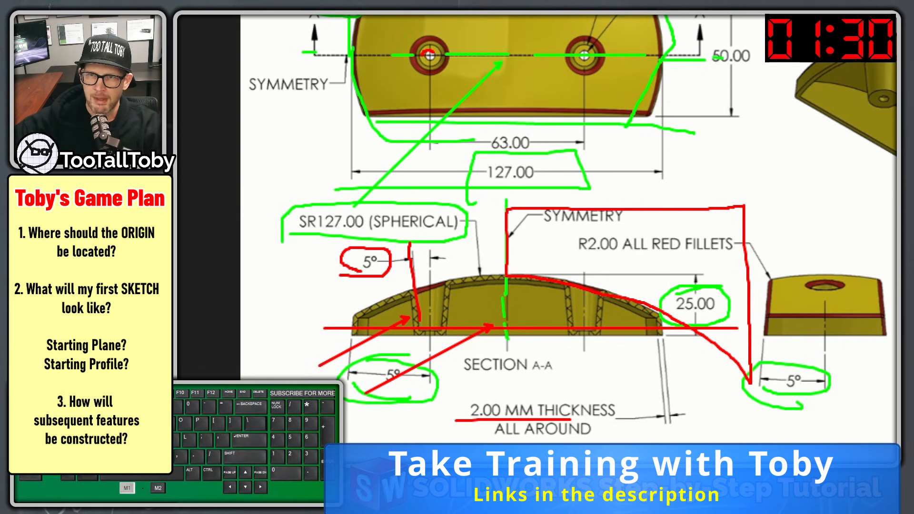
drag(578, 54, 580, 52)
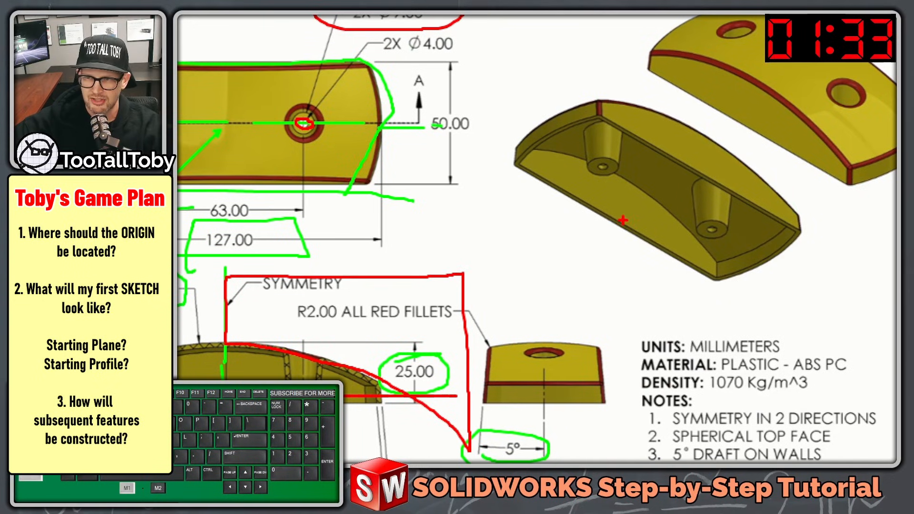
ctrl+shift+drag(624, 217, 540, 268)
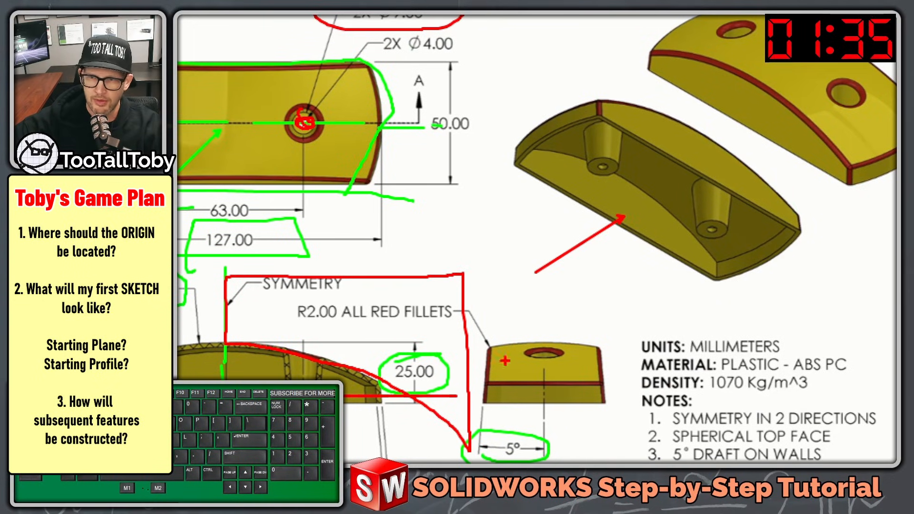
mouse_move(295, 322)
mouse_down()
mouse_move(496, 315)
mouse_move(261, 318)
mouse_up()
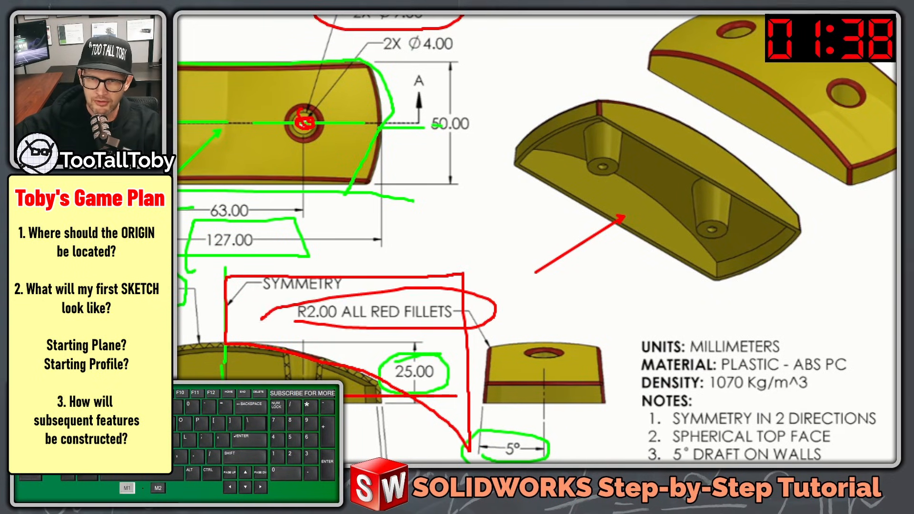
key(Escape)
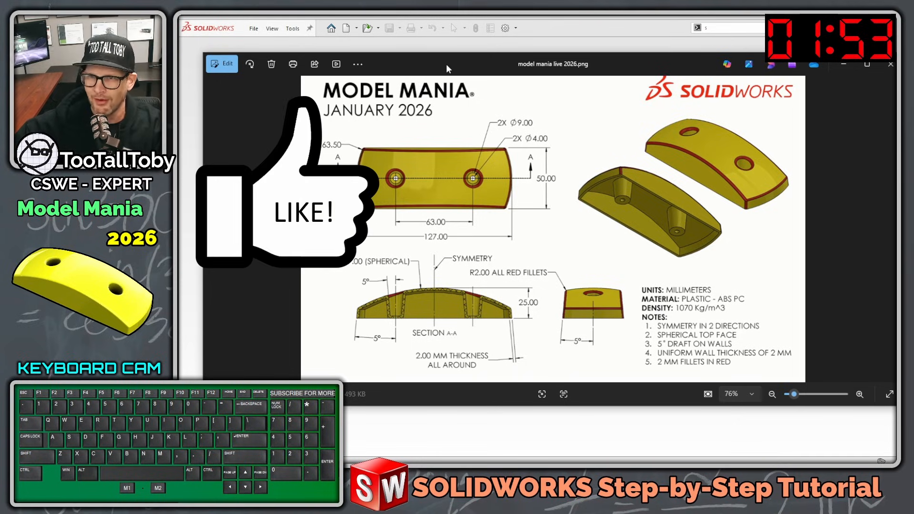
Move the drawing image off the SOLIDWORKS window and create a new part from the MMGS-ABS 2026 template
drag(443, 64, 913, 59)
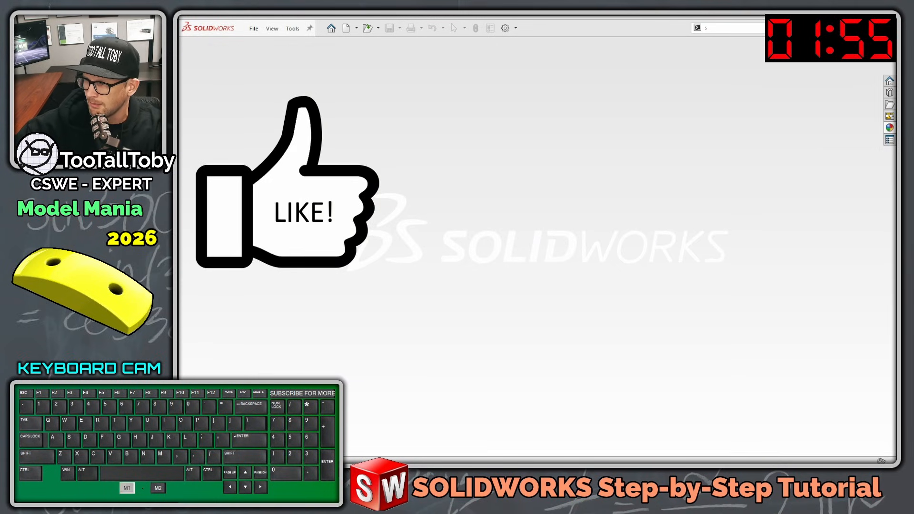
click(347, 28)
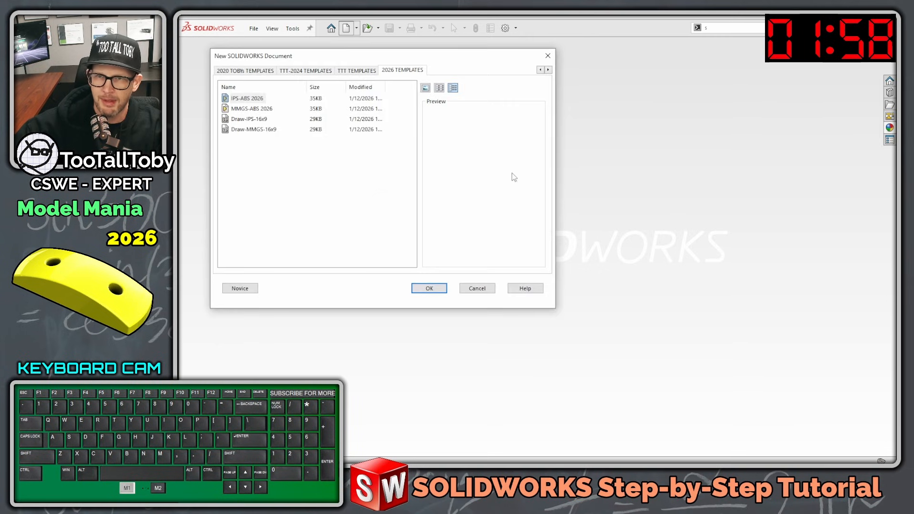
double_click(245, 109)
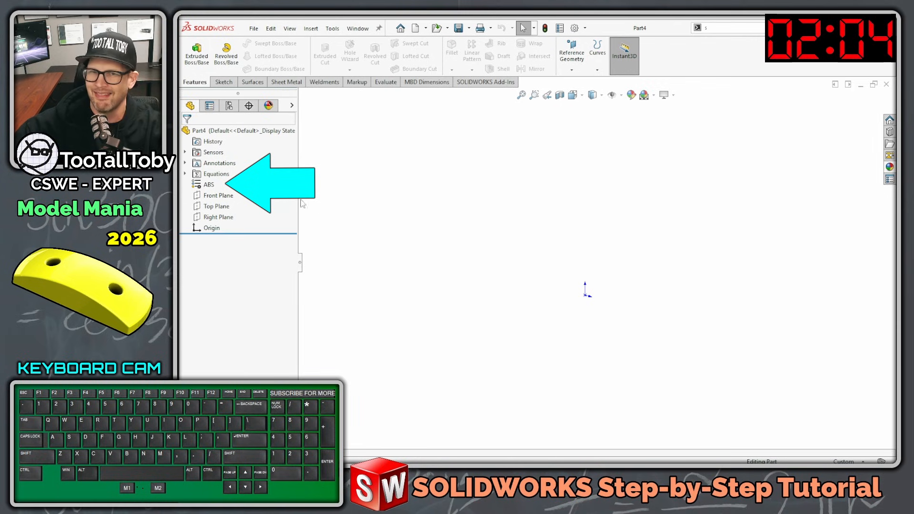
Sketch a center rectangle on the Top Plane, centered on the origin, 50 mm high and 127 mm wide
click(222, 210)
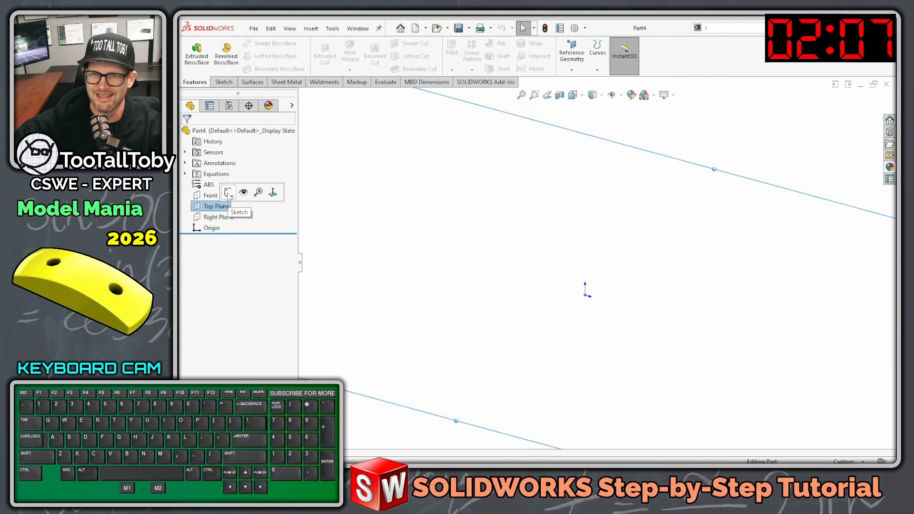
click(229, 193)
key(s)
click(622, 280)
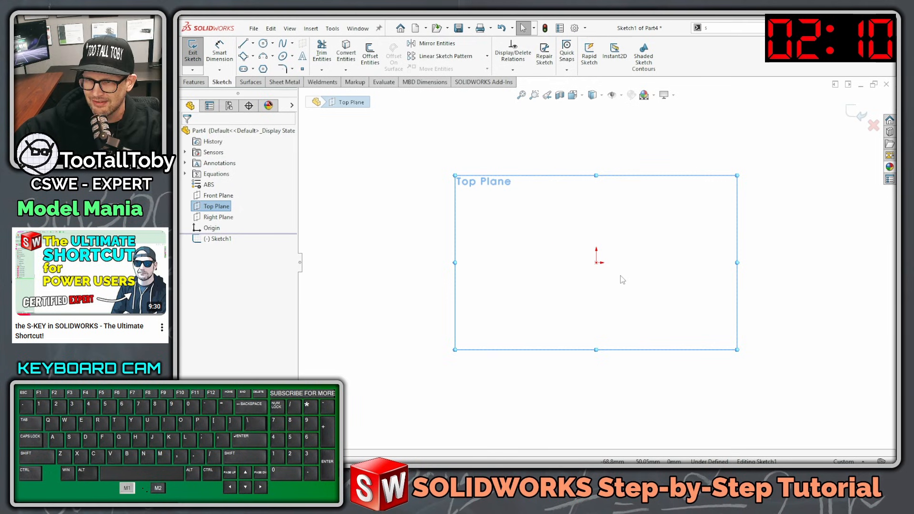
click(597, 262)
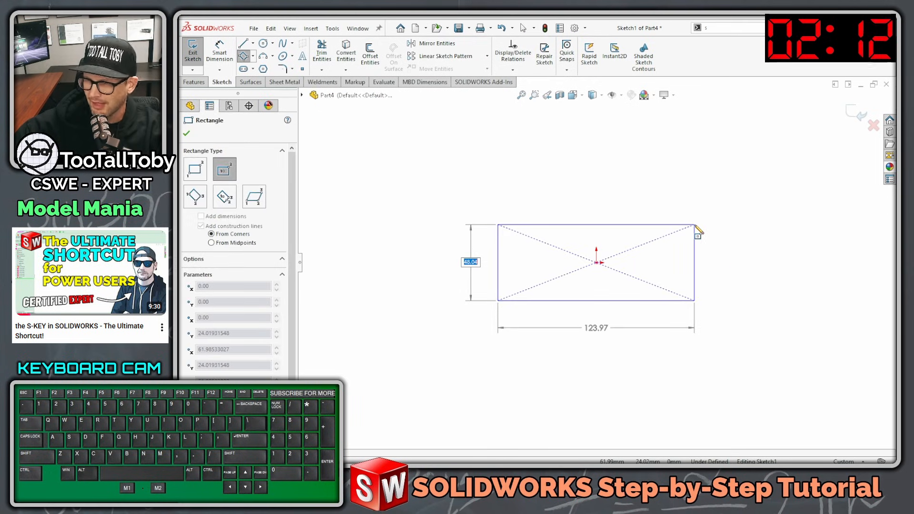
text(50)
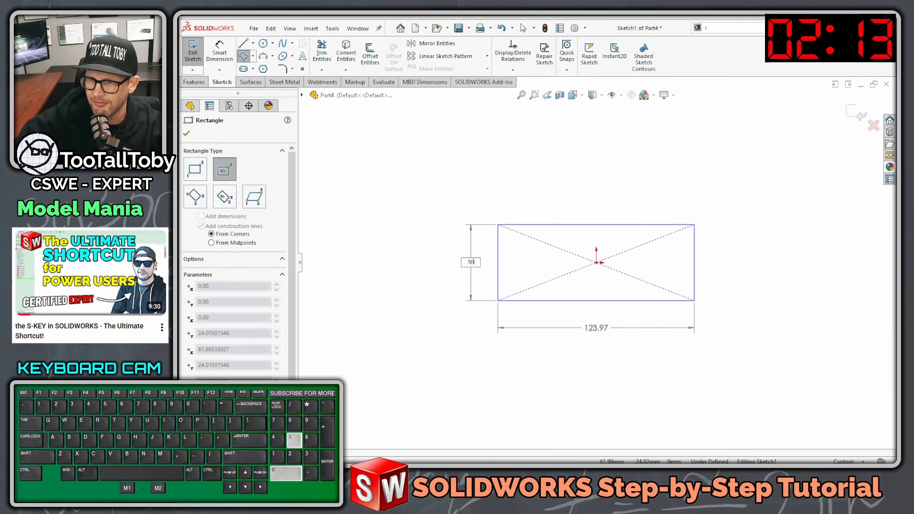
key(Return)
text(127)
key(Return)
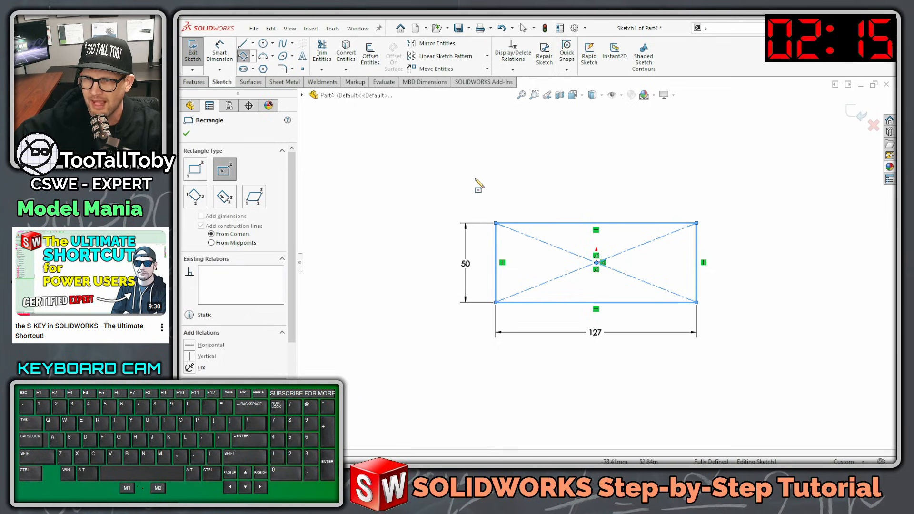
Sketch a three-point arc of about 58 mm radius near the rectangle's left end, from its upper edge to its lower edge
key(s)
click(507, 227)
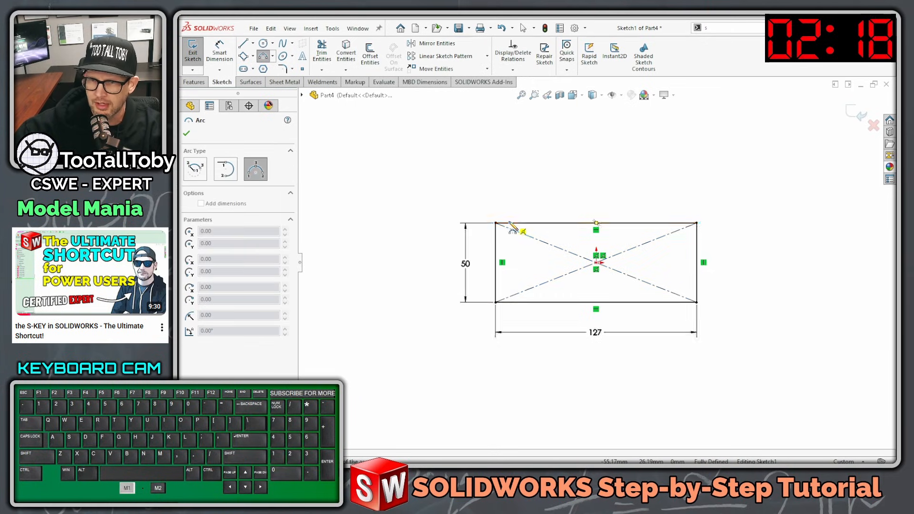
click(509, 223)
click(509, 302)
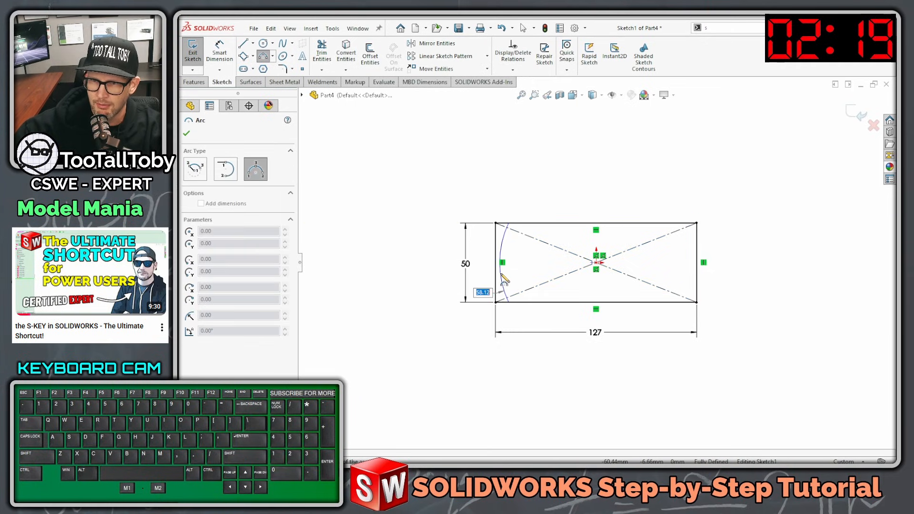
click(501, 276)
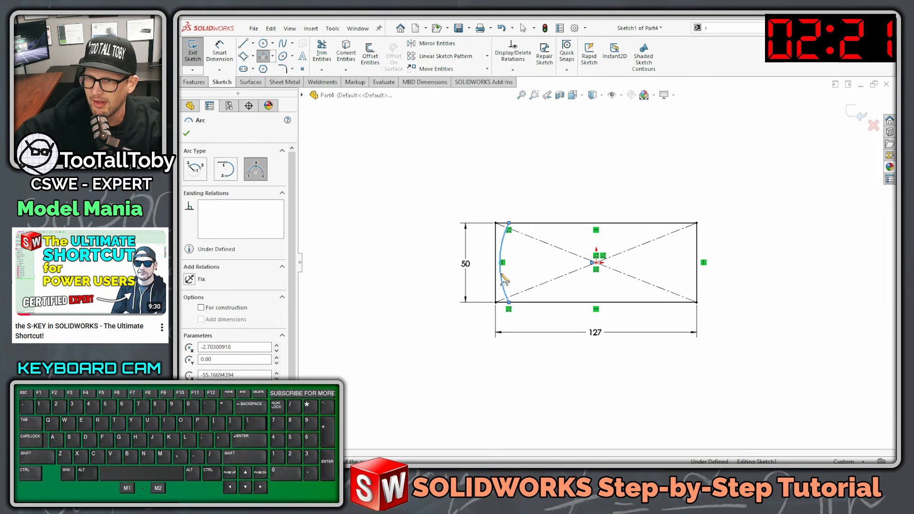
Dimension the arc's radius as 63.5 mm
key(s)
click(569, 253)
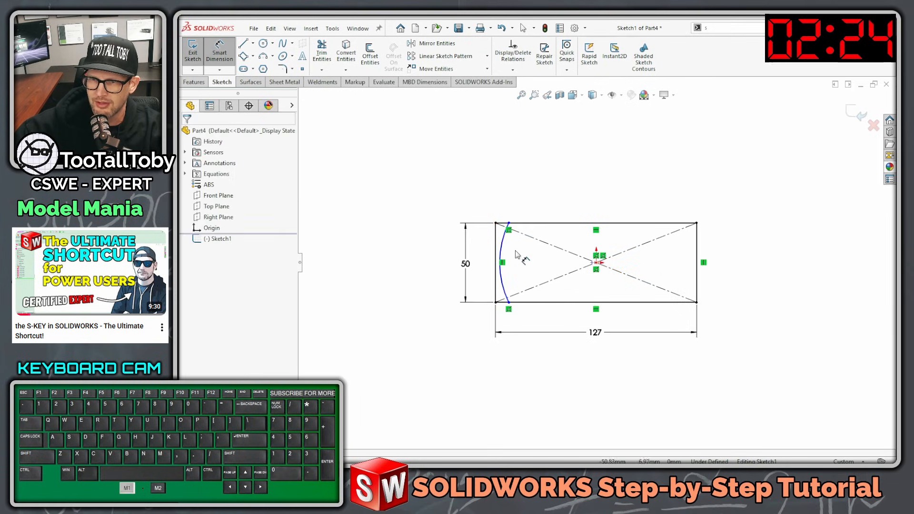
click(500, 251)
click(450, 208)
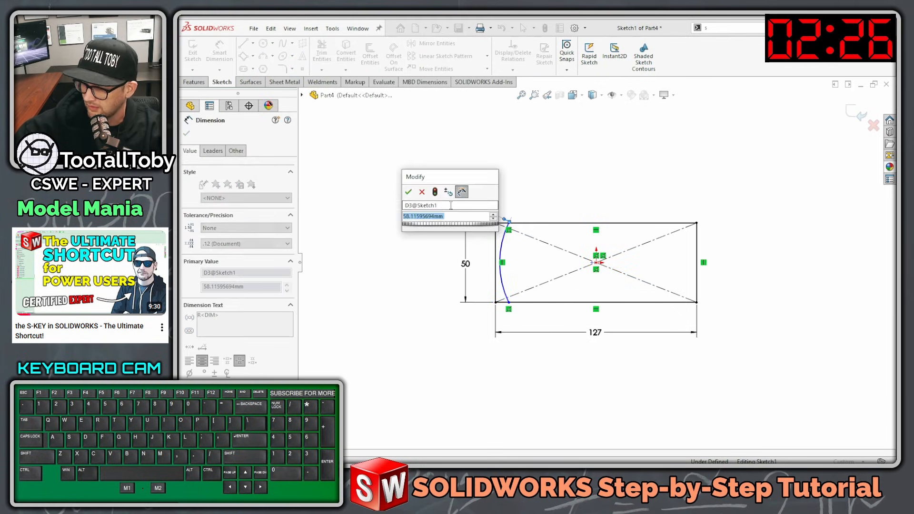
text(63.5)
key(Return)
key(Escape)
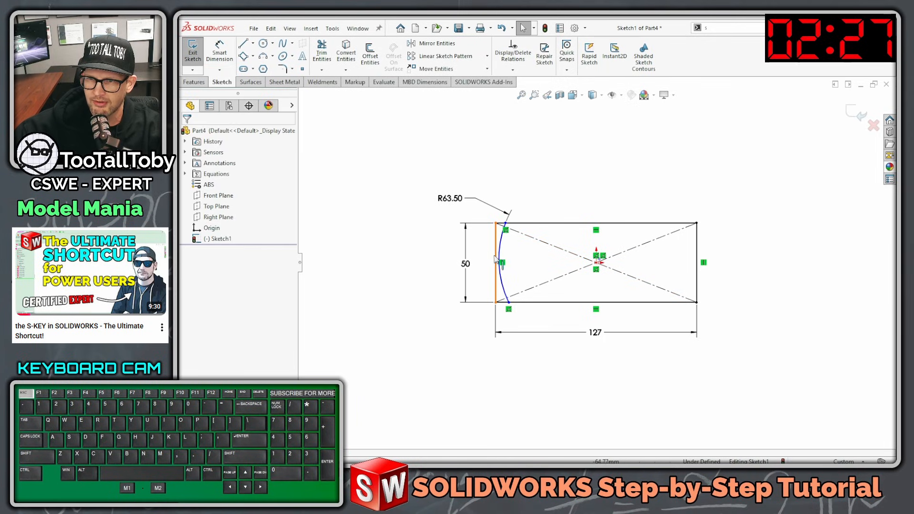
Make the arc tangent to the rectangle's left edge and align its two endpoints vertically
ctrl+click(501, 259)
ctrl+click(505, 244)
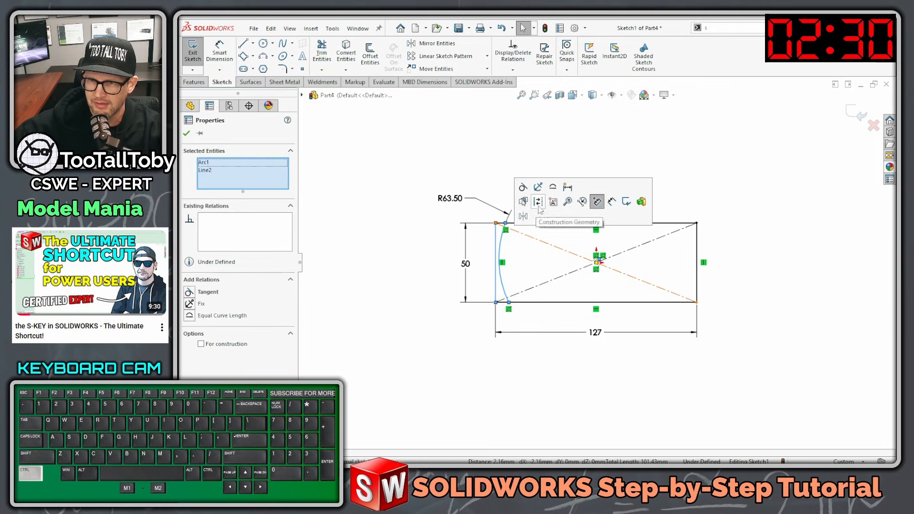
click(525, 188)
ctrl+click(502, 222)
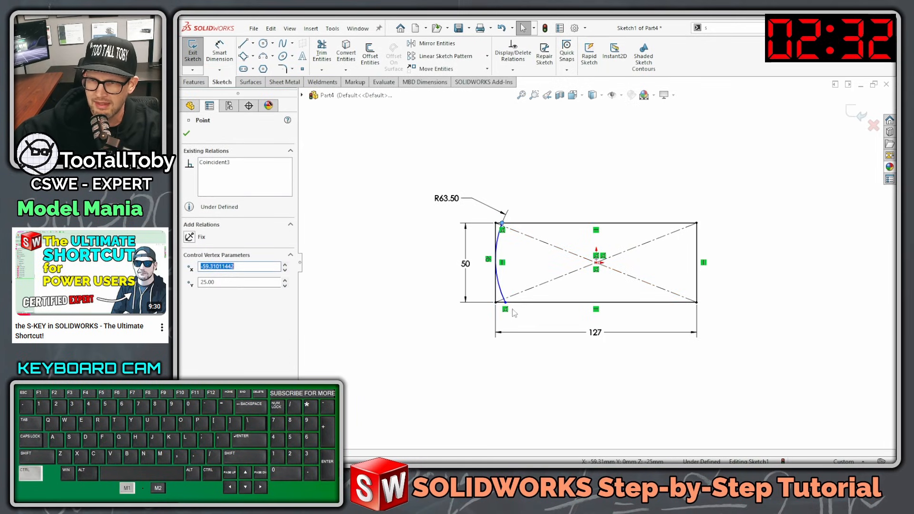
ctrl+click(505, 304)
click(606, 259)
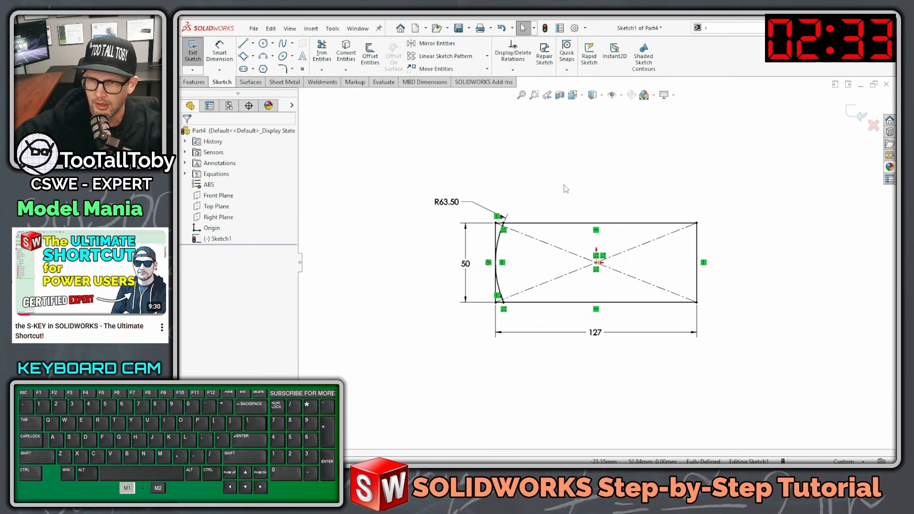
Draw a vertical centerline about 47 mm long up from the origin and mirror the arc about it to the right end
key(s)
click(581, 207)
click(596, 262)
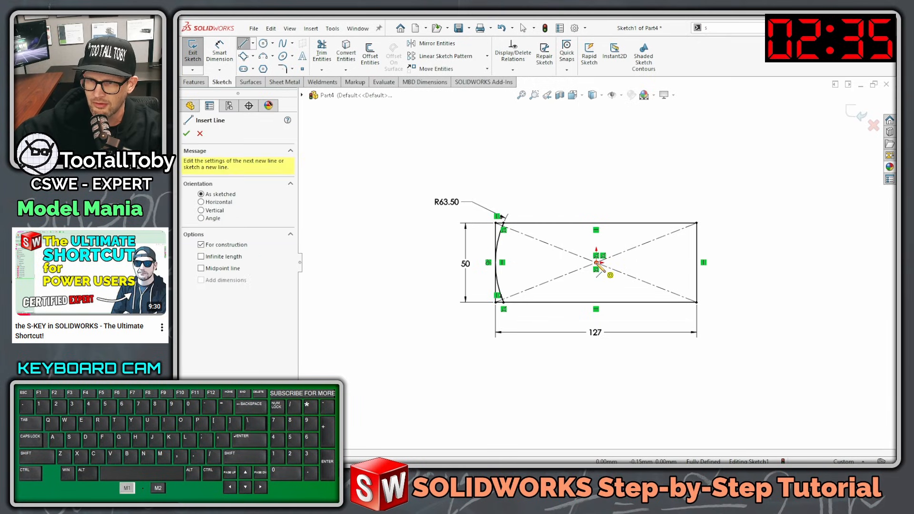
click(596, 187)
key(Escape)
click(596, 210)
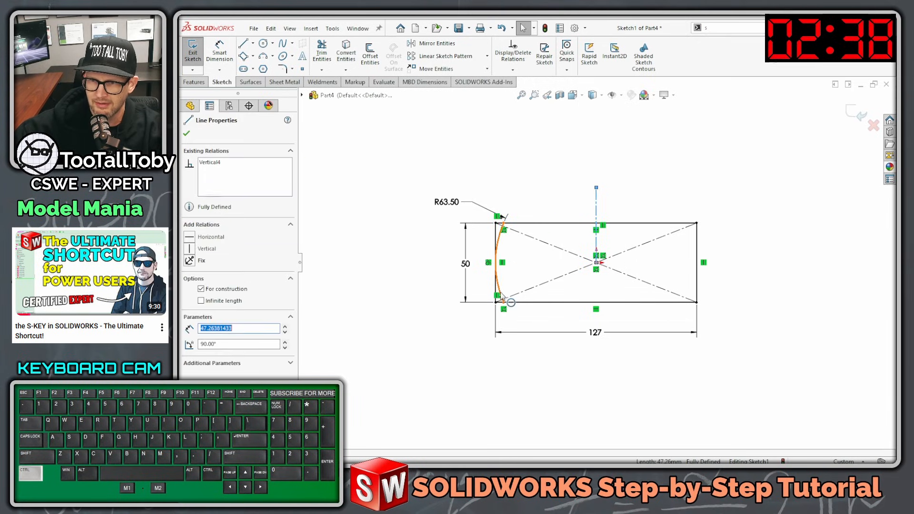
click(505, 288)
ctrl+click(512, 294)
click(530, 263)
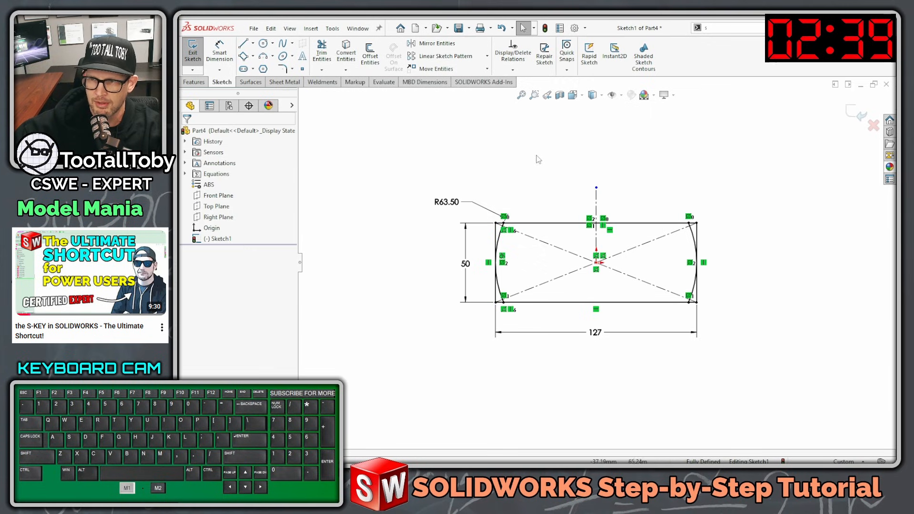
Extrude the region enclosed by the two arcs and the long edges 25 mm upward with a 5° inward draft
key(s)
middle_drag(538, 284, 540, 257)
key(M1)
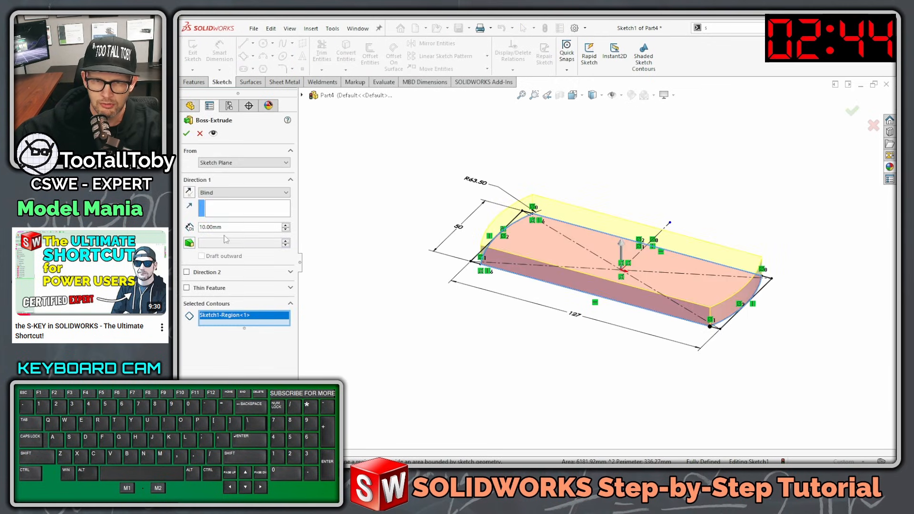
text(25)
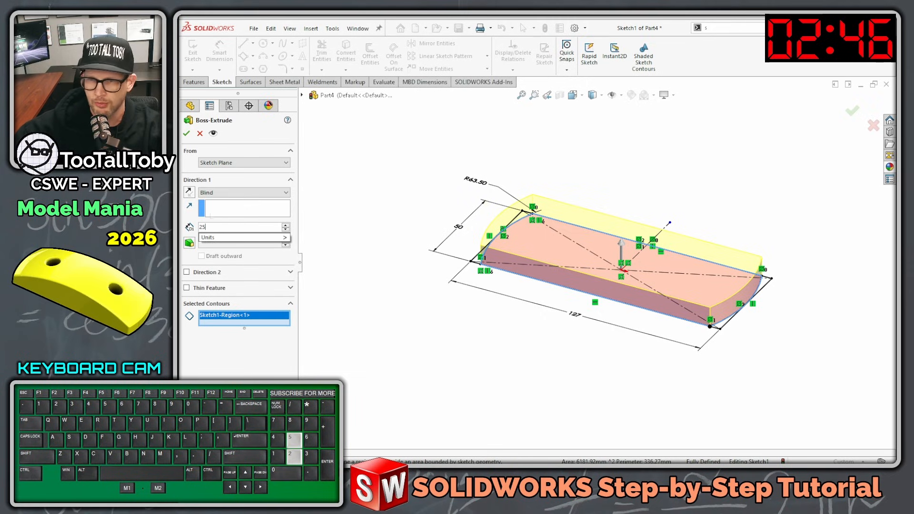
key(Return)
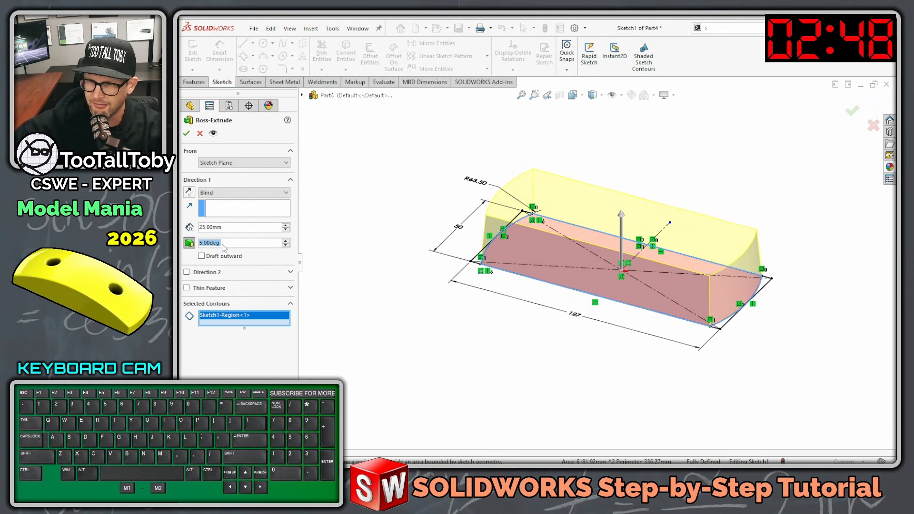
key(Return)
click(451, 137)
middle_drag(451, 137, 426, 151)
Start a sketch on the Front Plane and draw a 25 mm vertical centerline from the origin to the block's top edge
click(222, 210)
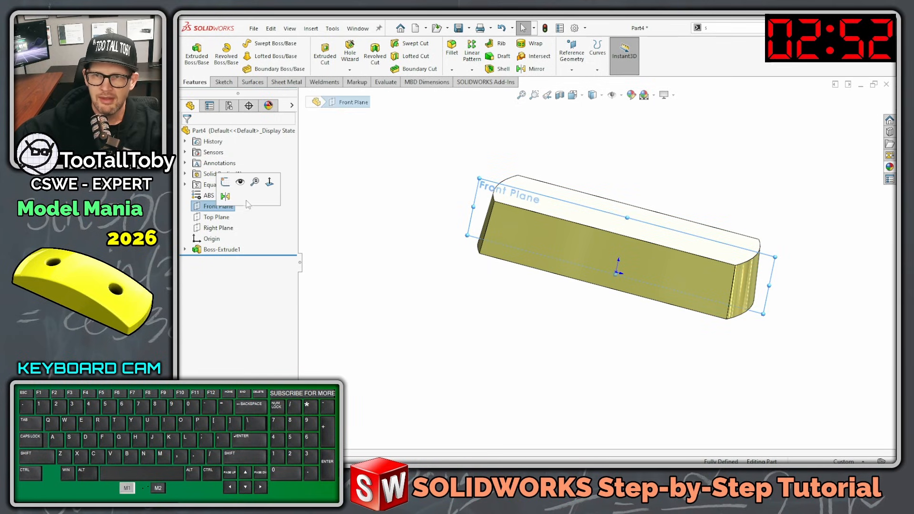
click(227, 182)
key(ctrl+1)
key(s)
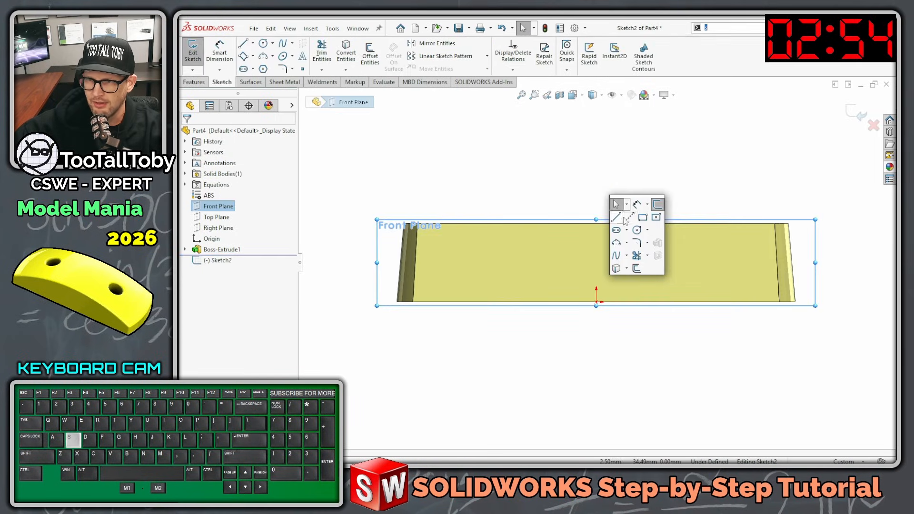
click(623, 217)
click(597, 302)
click(598, 224)
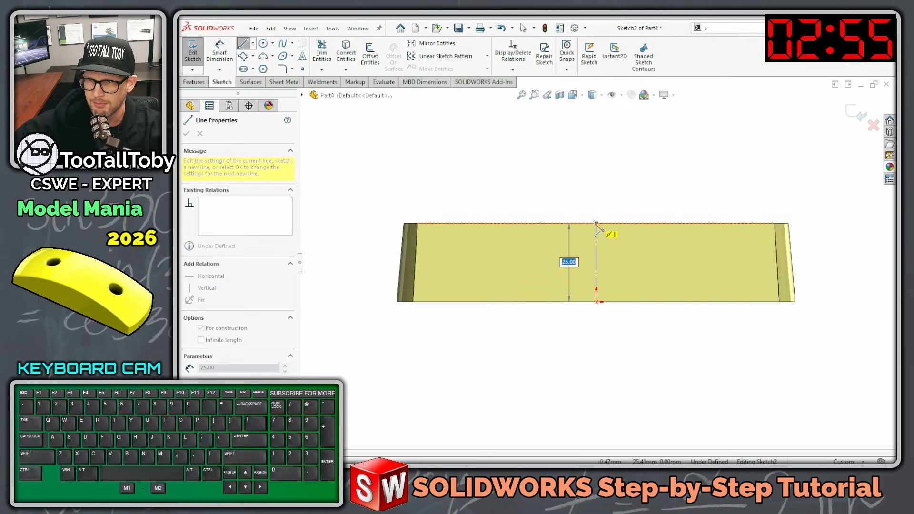
key(Escape)
Draw an arc of radius 127 mm from the centerline's upper end, curving down past the block's right end
key(s)
click(622, 236)
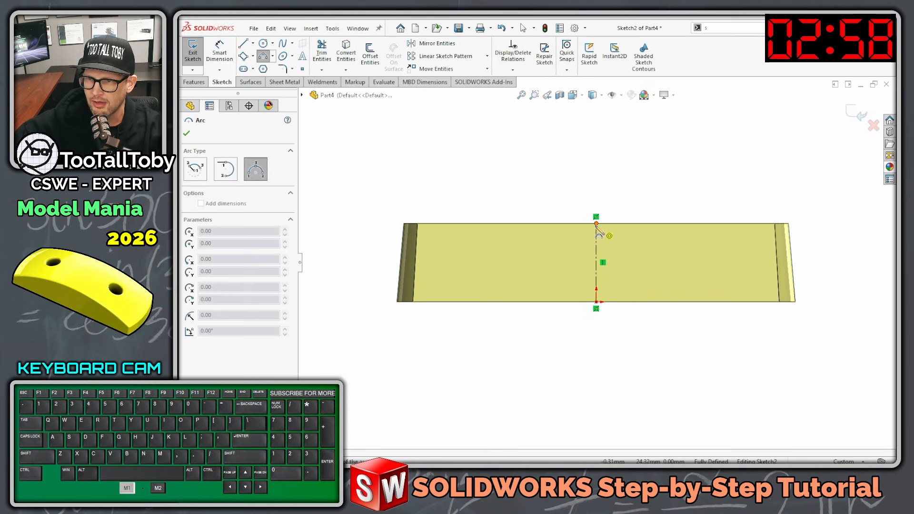
scroll(833, 333, up, 2)
click(786, 328)
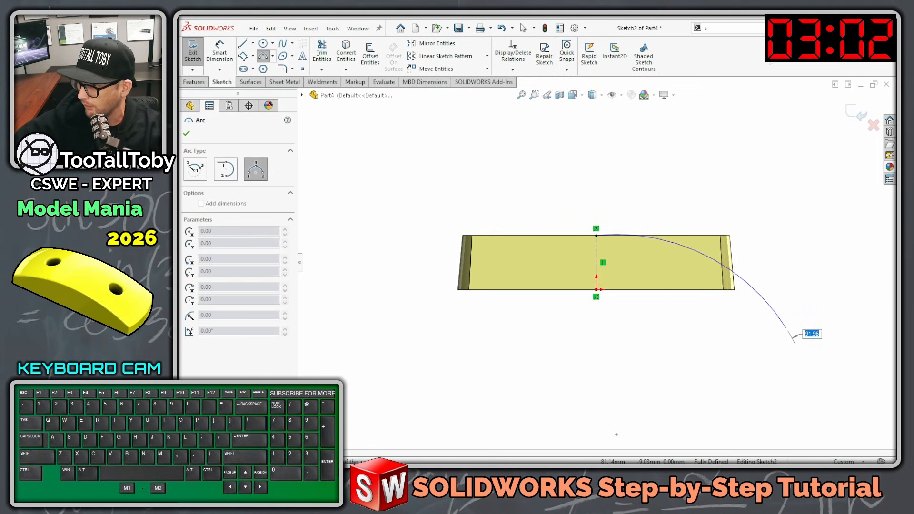
key(Return)
key(Escape)
scroll(690, 276, up, 5)
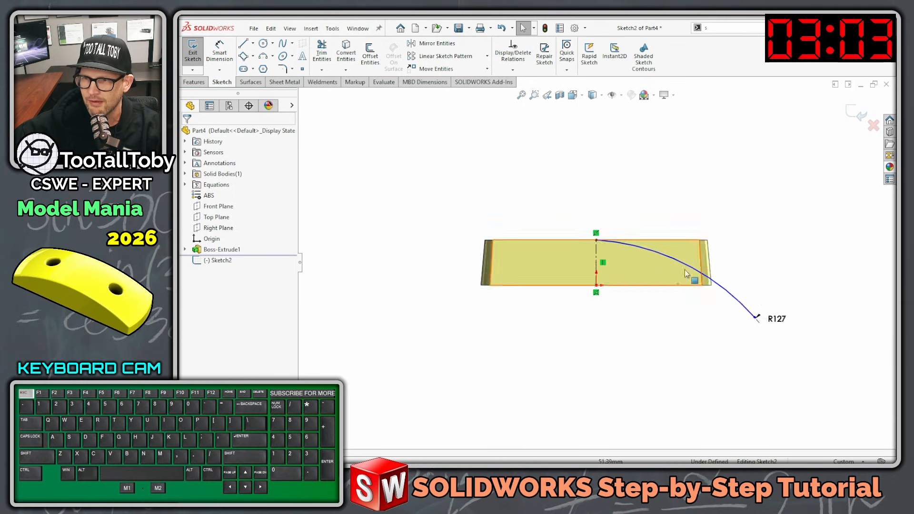
Make the arc's center point coincident with the vertical centerline
ctrl+click(594, 274)
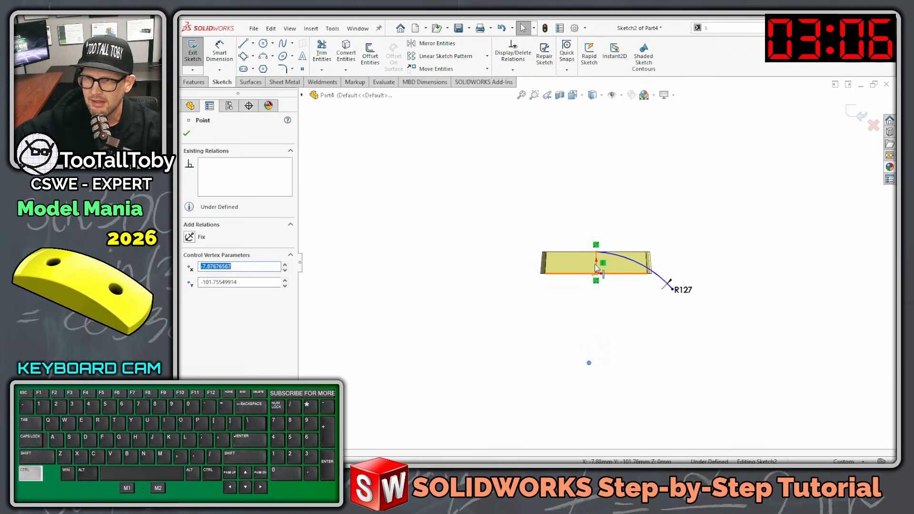
ctrl+click(597, 259)
click(638, 214)
Close the profile above the arc with a vertical line, a horizontal line and a slanted line about 139 mm long to the arc's lower end
key(s)
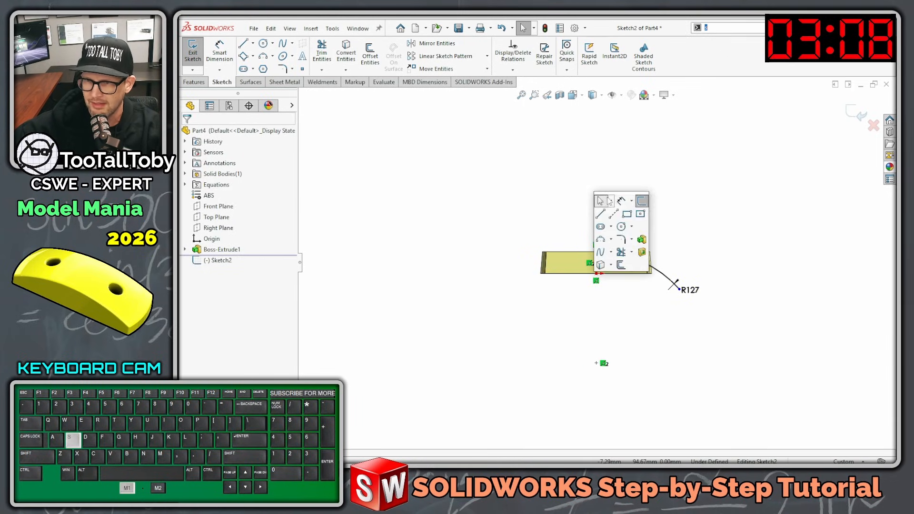
click(602, 212)
click(596, 251)
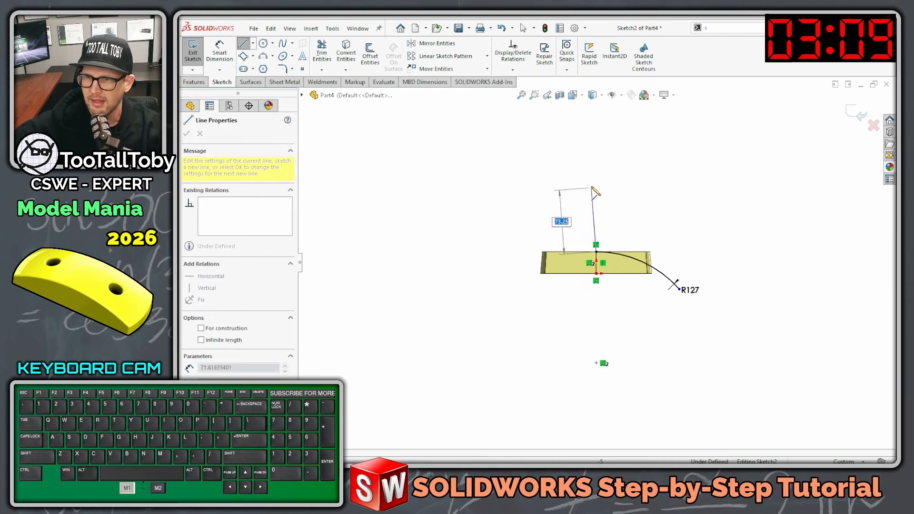
click(596, 173)
click(716, 173)
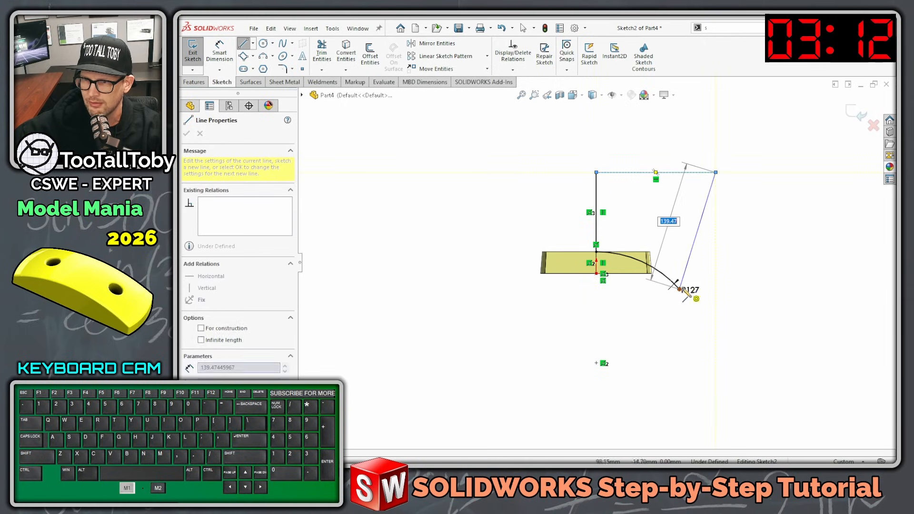
click(680, 289)
key(Escape)
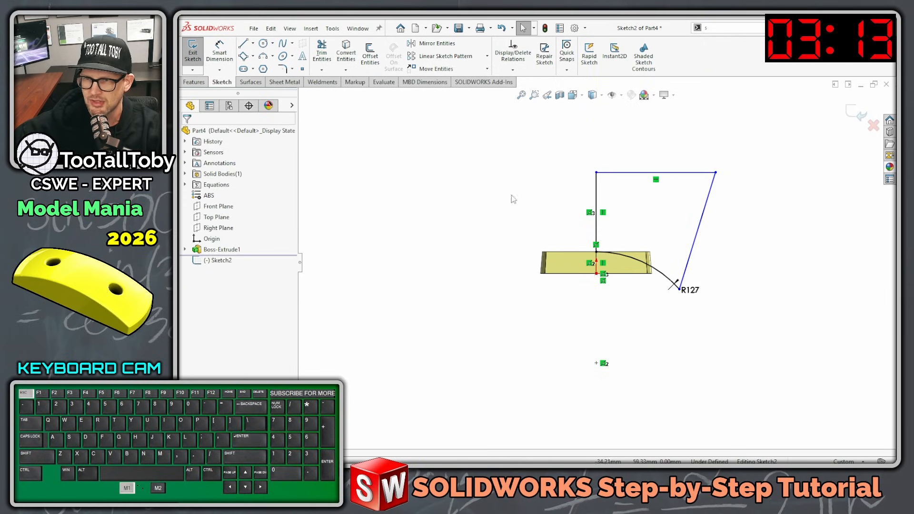
Cut the block's top with a 360° revolved cut of the profile about the vertical centerline
click(196, 83)
click(372, 53)
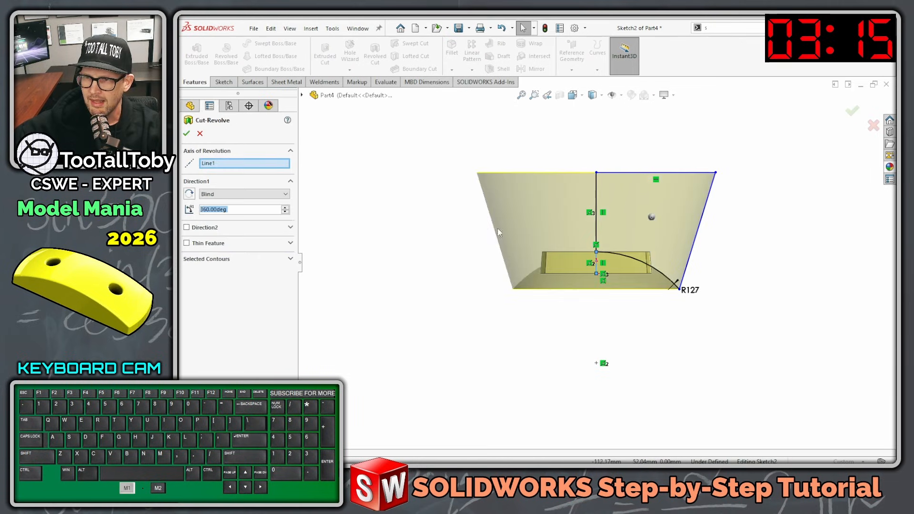
click(186, 134)
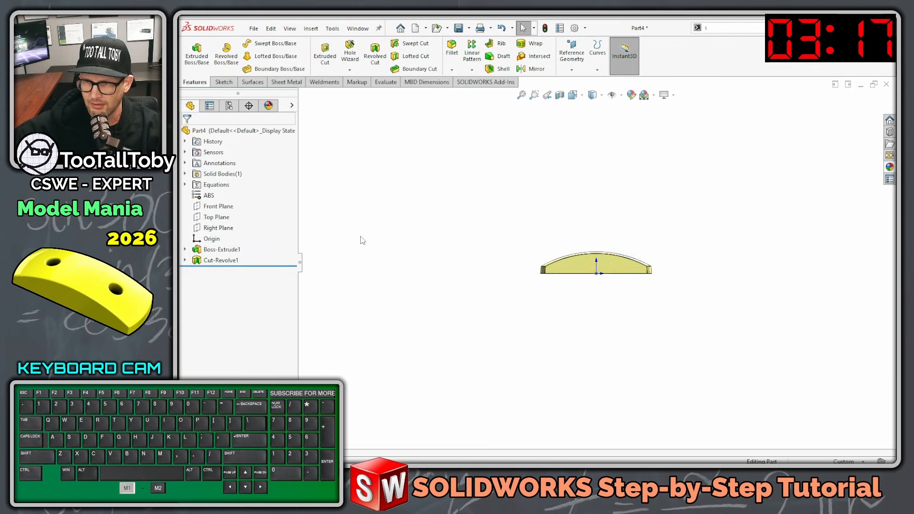
middle_drag(361, 237, 362, 292)
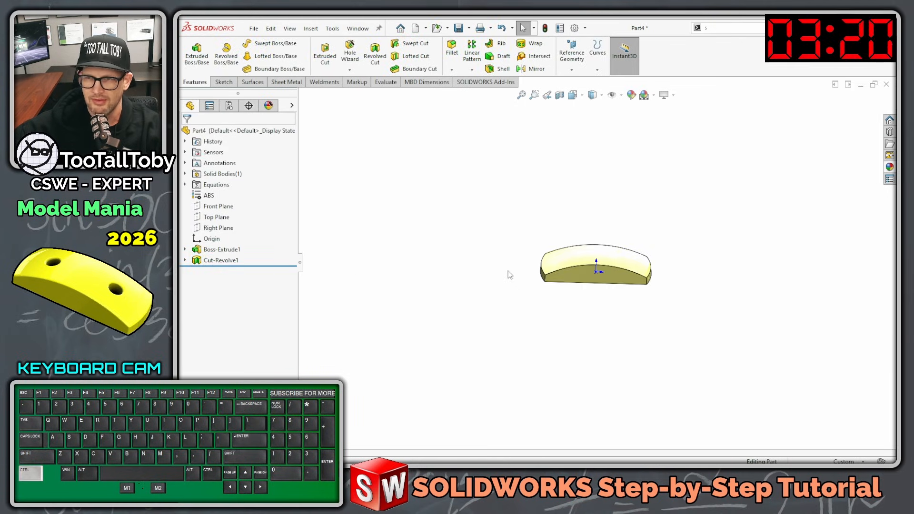
Create a reference plane parallel to the Top Plane, offset slightly above it
key(ctrl+1)
click(217, 217)
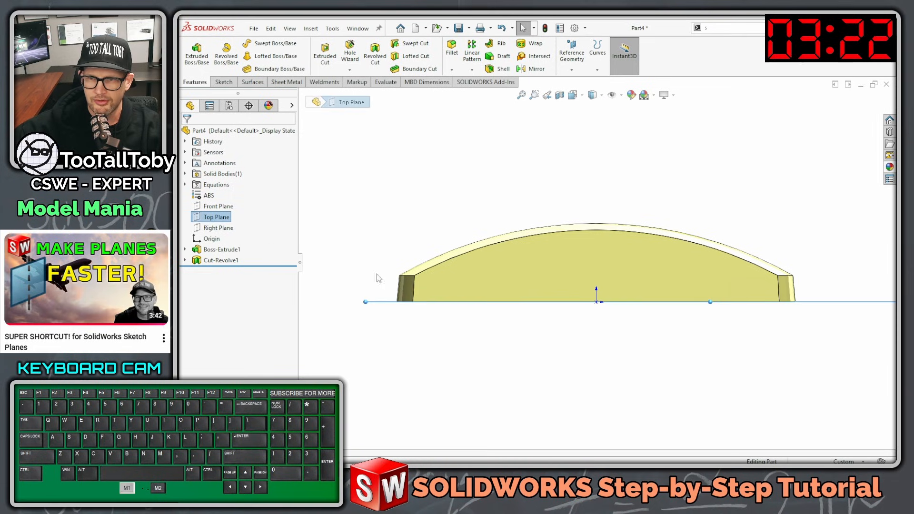
ctrl+drag(384, 306, 385, 251)
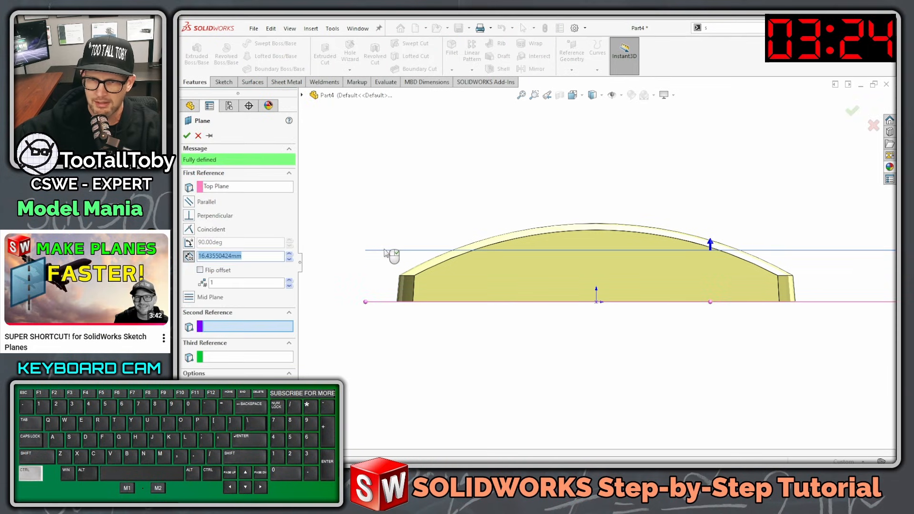
key(Return)
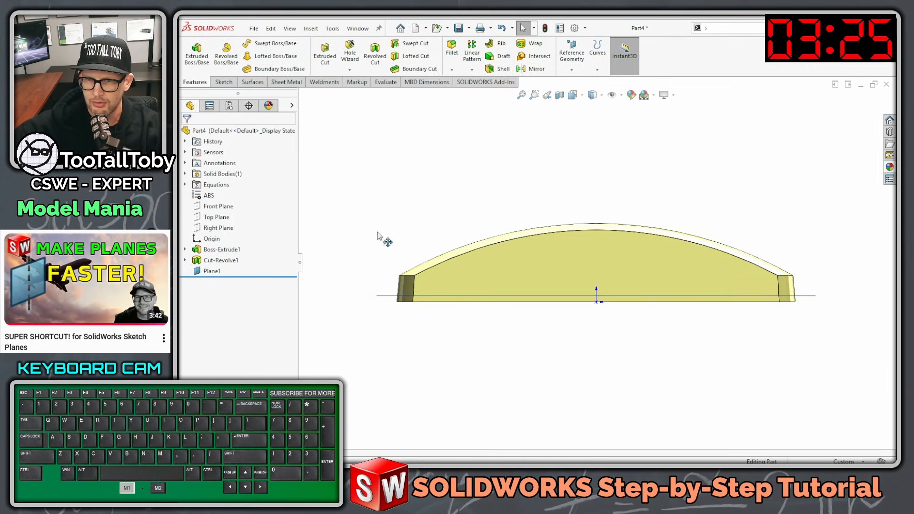
Start a sketch on the new offset plane and draw a horizontal centerline 63 mm long near the origin
click(429, 252)
click(433, 263)
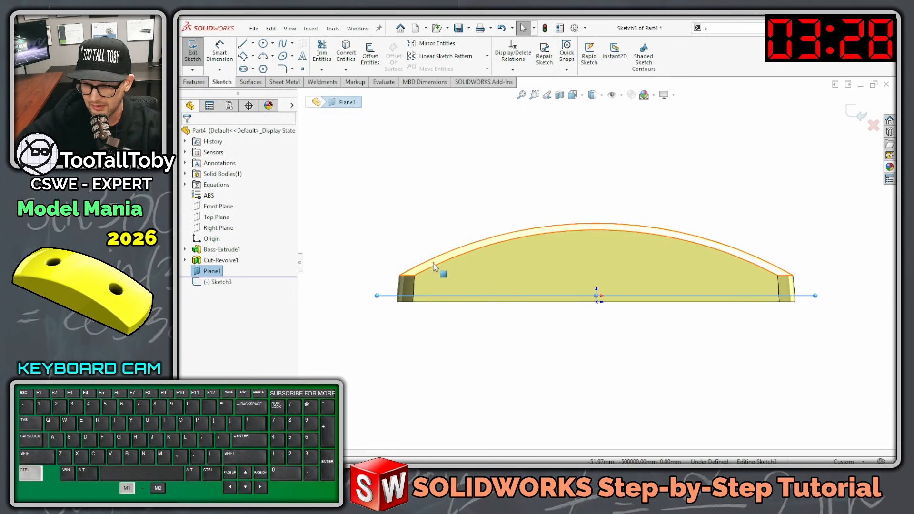
key(ctrl+8)
key(s)
click(454, 285)
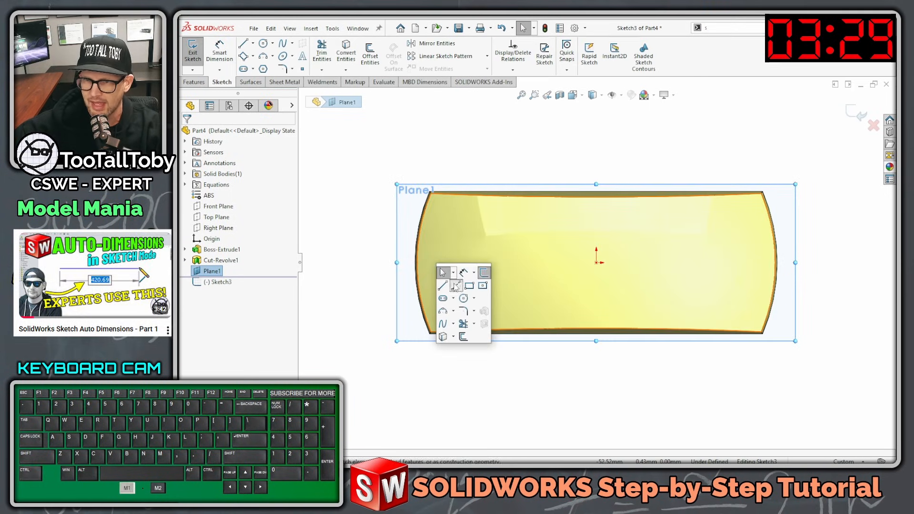
click(526, 250)
click(663, 250)
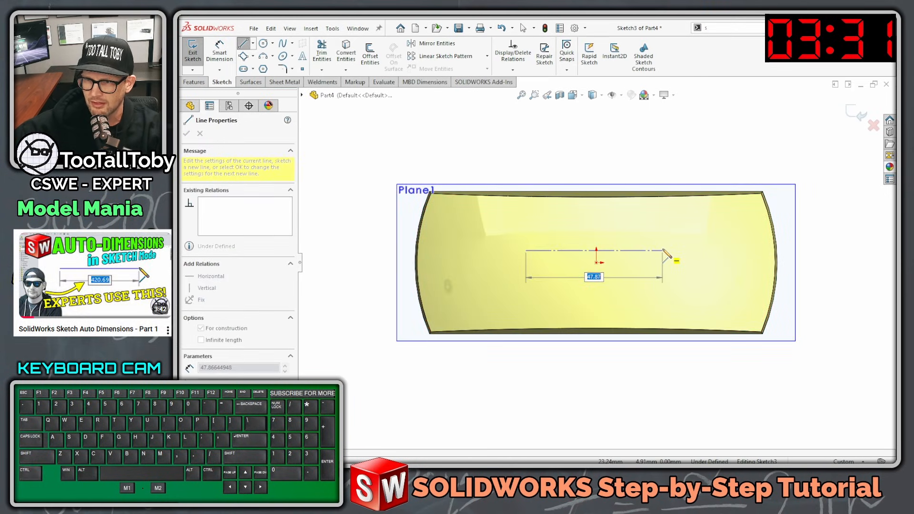
text(63)
key(Return)
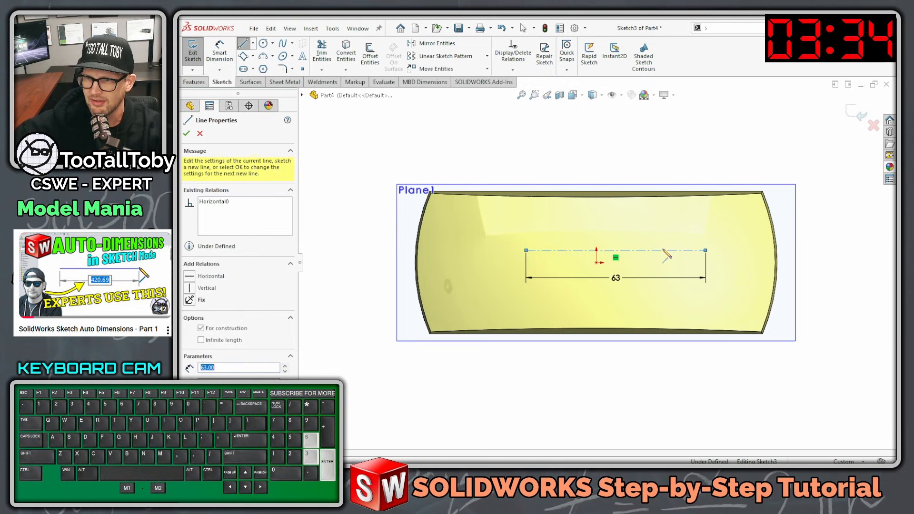
key(Escape)
Center the 63 mm centerline on the origin with a midpoint relation
click(619, 250)
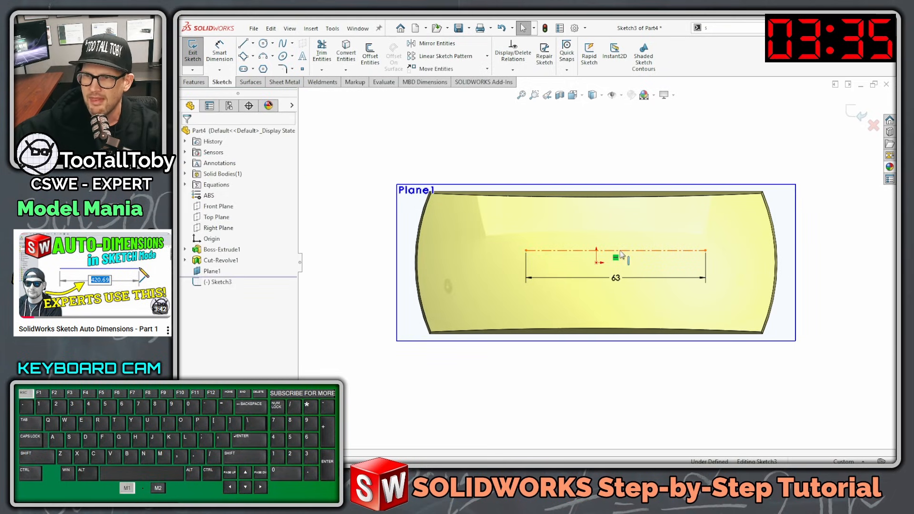
ctrl+click(596, 262)
click(628, 210)
Draw a 9 mm diameter circle centered on the centerline's left endpoint
key(s)
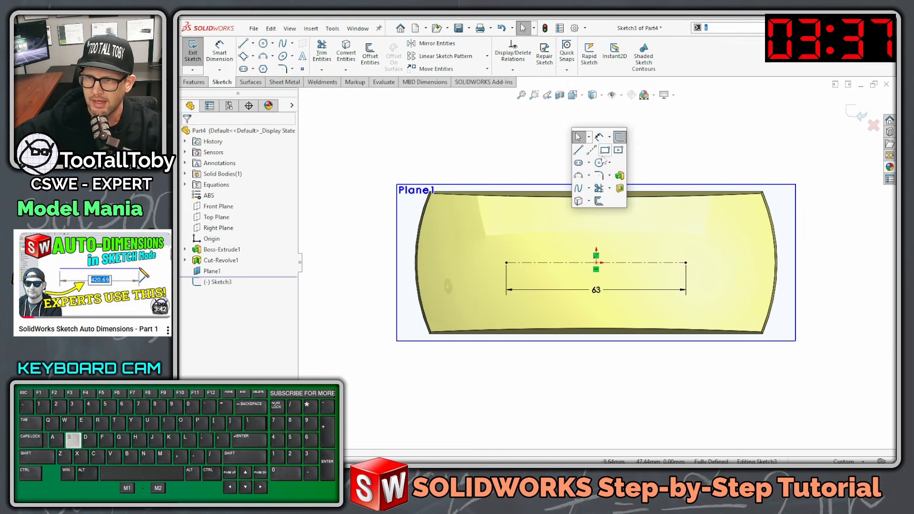
click(599, 162)
click(506, 262)
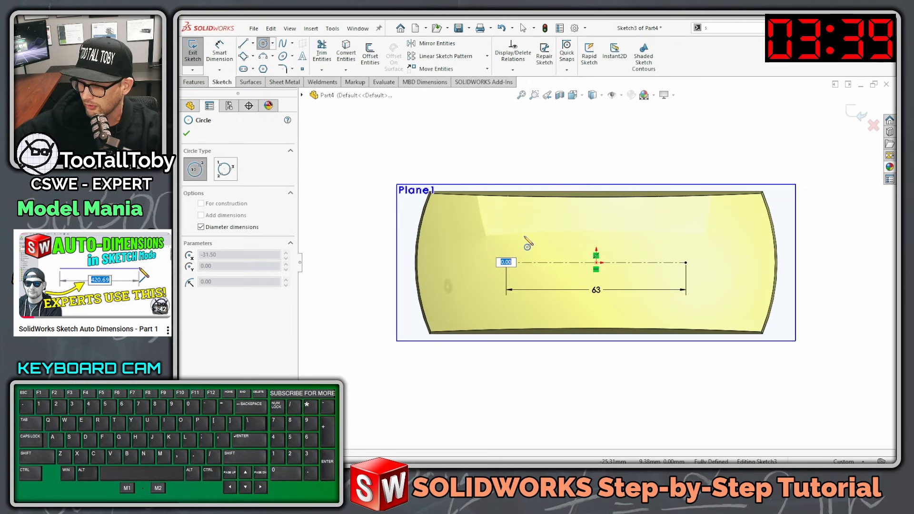
text(9)
key(Return)
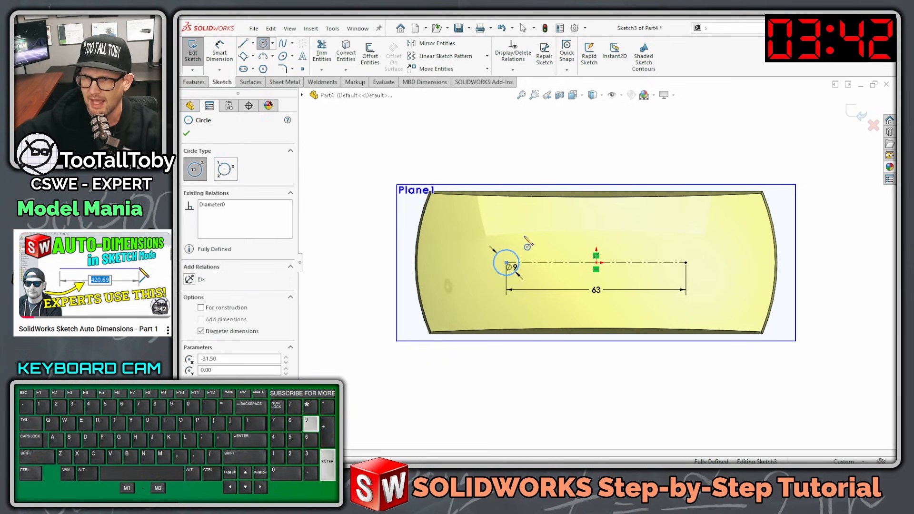
Draw a second circle about 20 mm in diameter on the centerline's right endpoint and make it equal to the 9 mm circle
drag(686, 263, 714, 262)
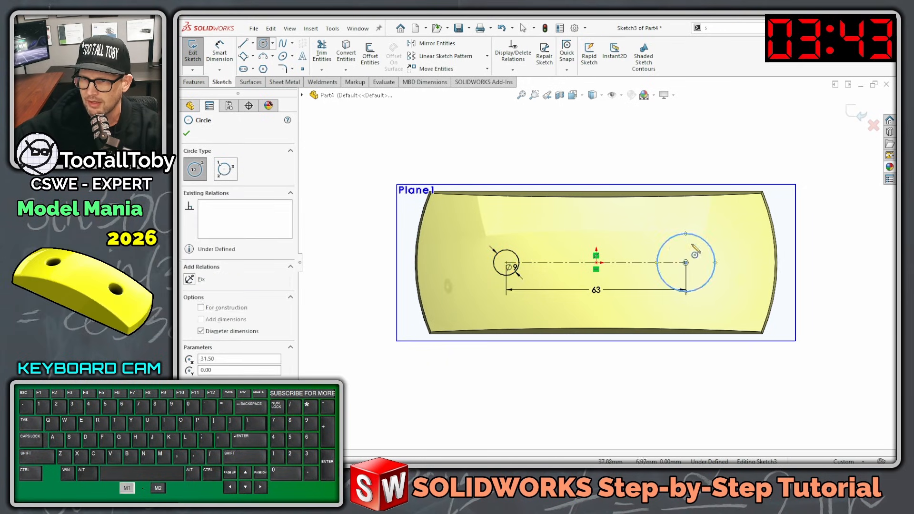
key(Escape)
click(668, 242)
ctrl+click(519, 257)
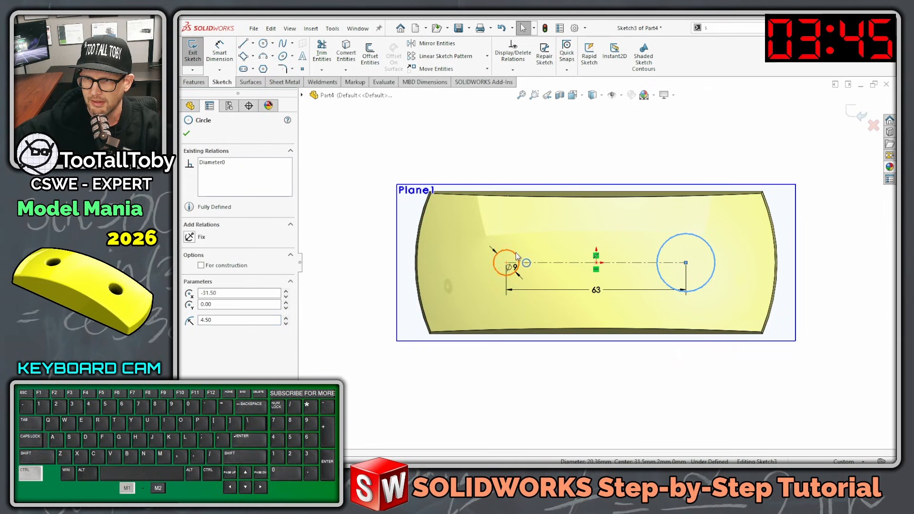
click(572, 193)
Extrude-cut both circles upward through all with a 5° outward draft
middle_drag(519, 223, 518, 171)
key(s)
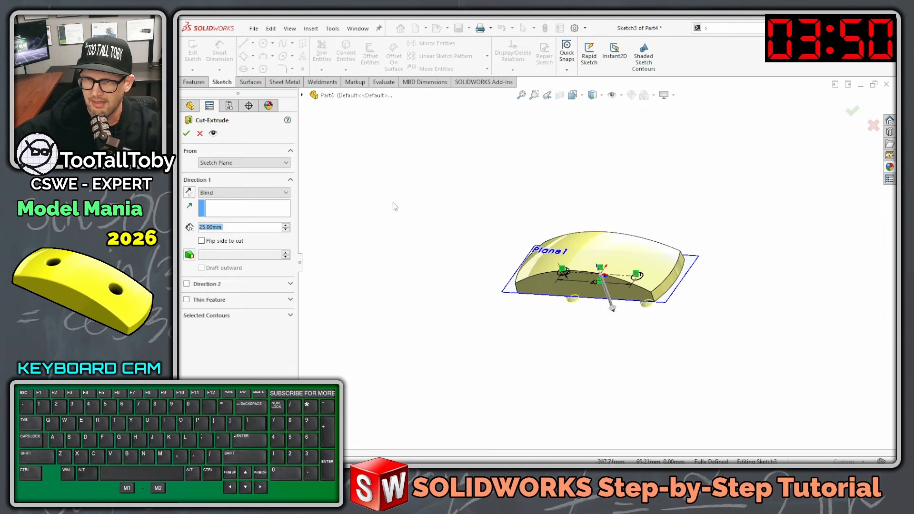
click(189, 193)
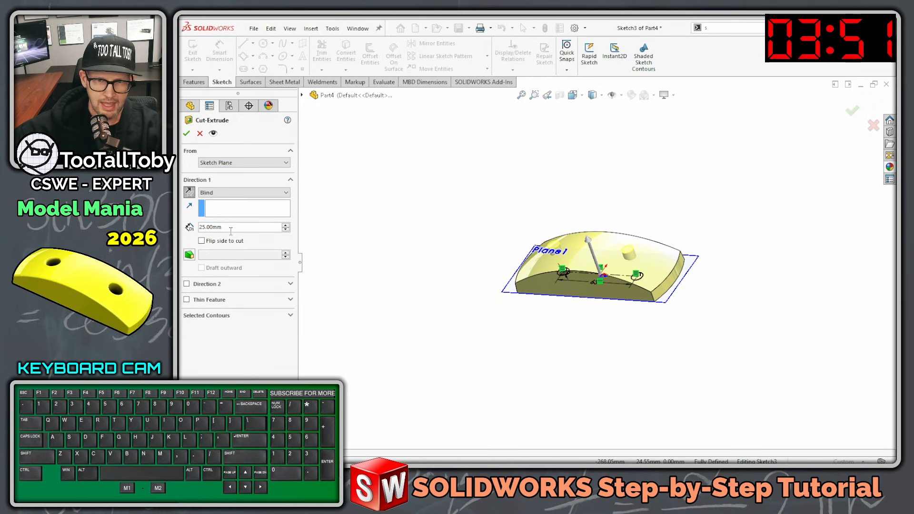
click(225, 195)
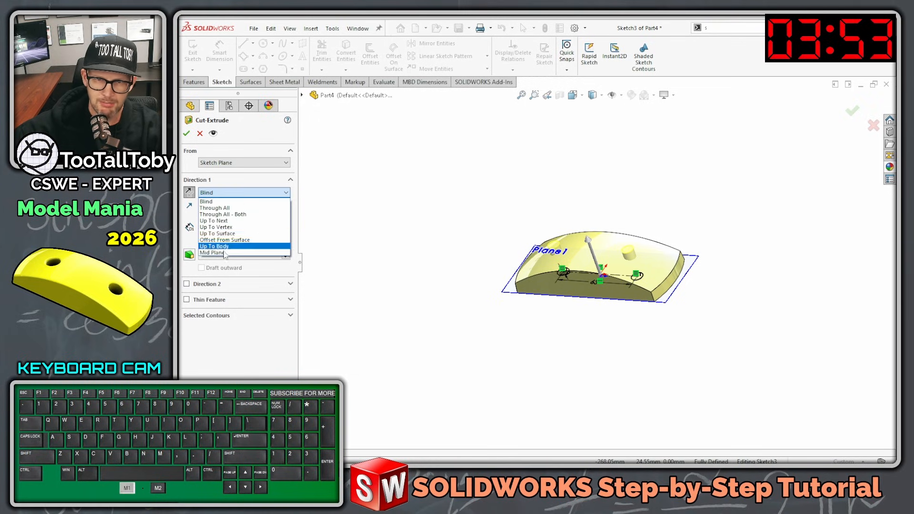
click(221, 207)
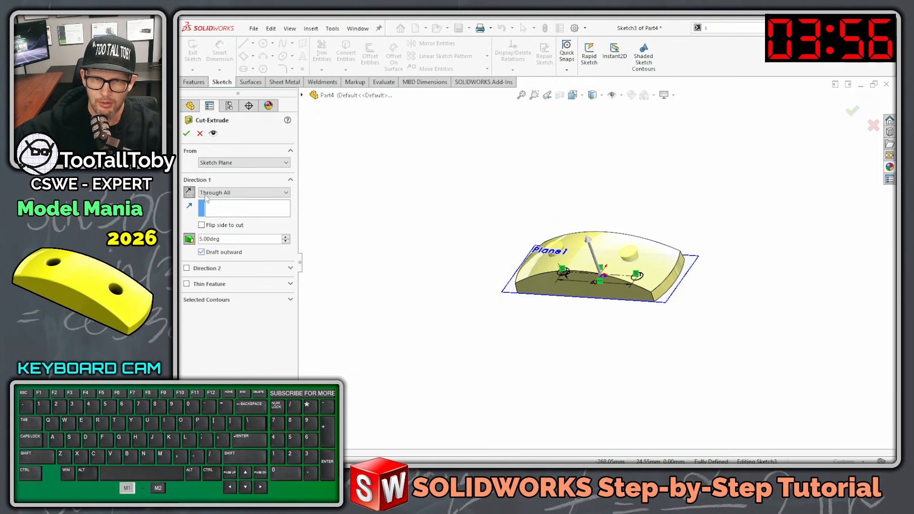
click(186, 133)
Shell the part to a 2 mm wall thickness, removing the flat bottom face
middle_drag(479, 316, 550, 155)
key(s)
click(581, 213)
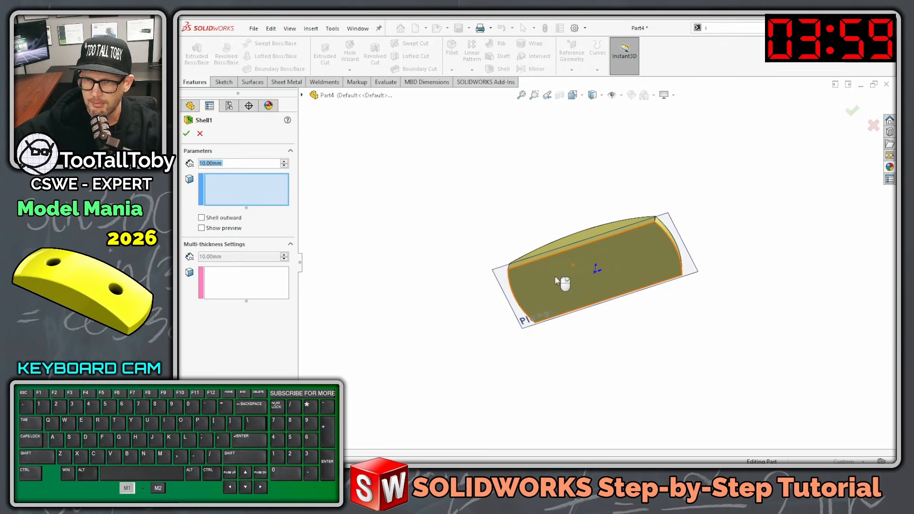
click(595, 265)
double_click(229, 166)
text(2)
key(Return)
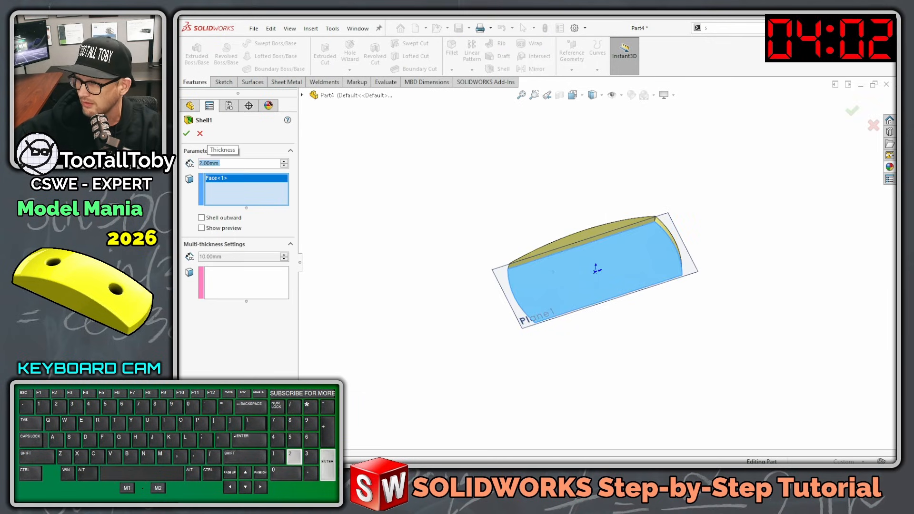
Sketch on the flat floor inside the first tapered hole and draw a 4 mm diameter circle at its centre
middle_drag(483, 268, 495, 409)
scroll(615, 271, down, 3)
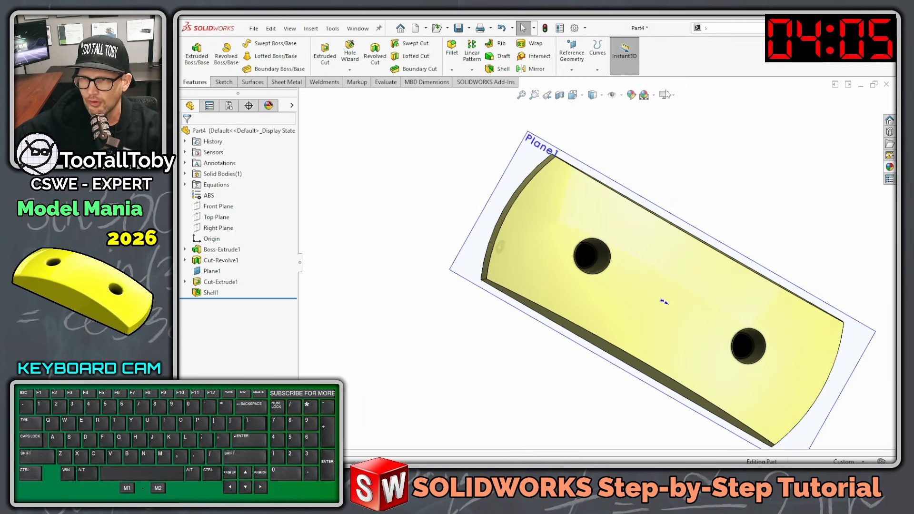
click(667, 95)
click(587, 256)
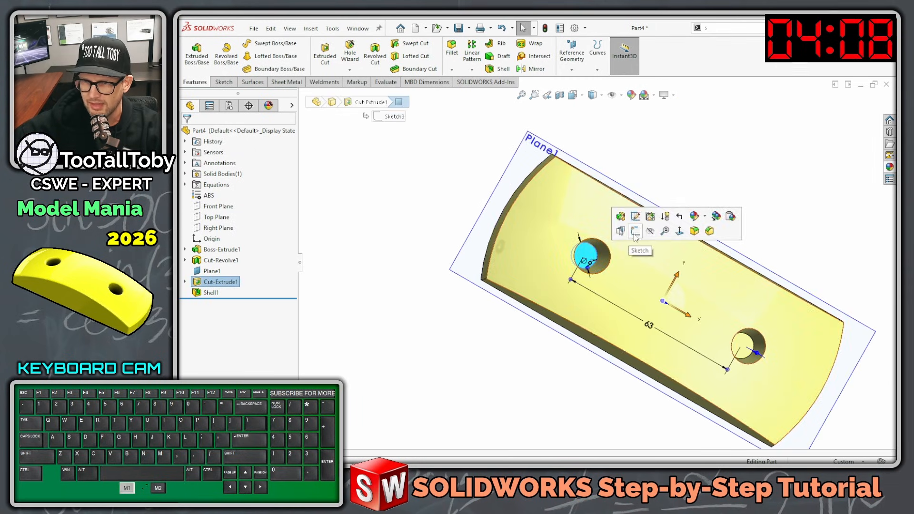
click(635, 234)
key(s)
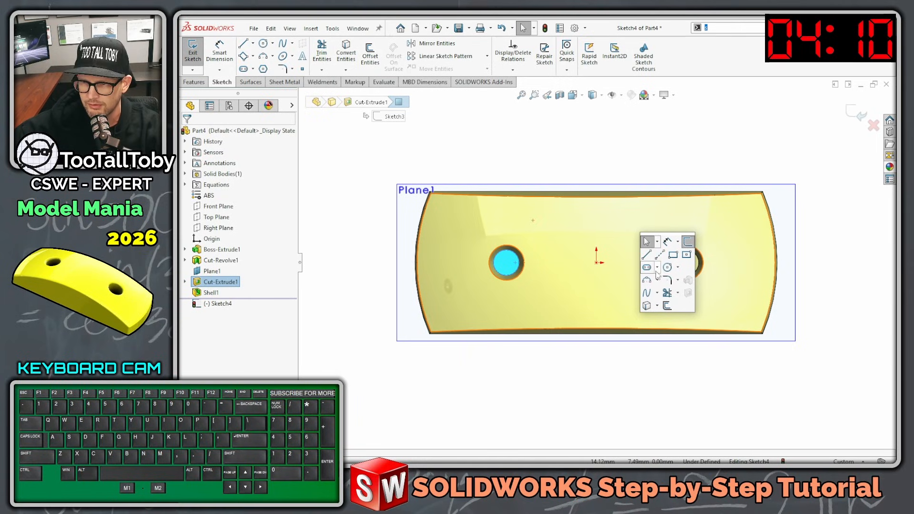
click(667, 267)
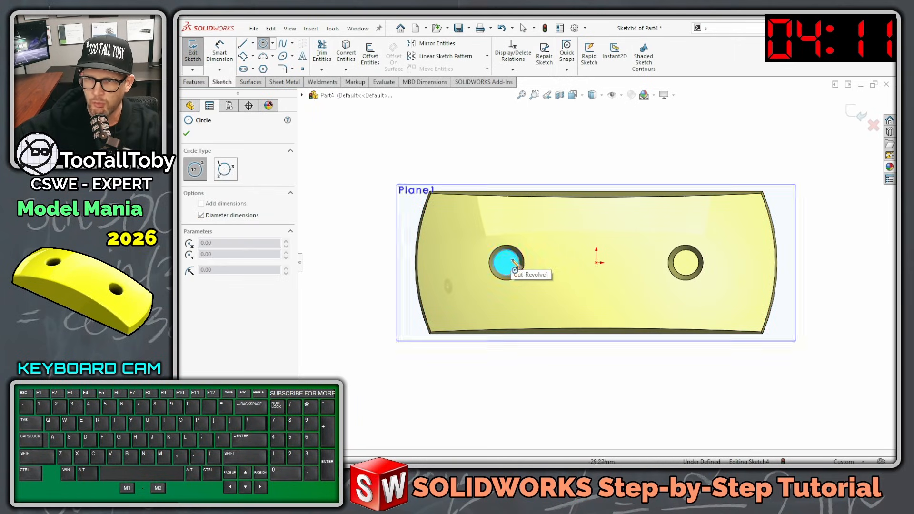
drag(513, 264, 537, 245)
text(4)
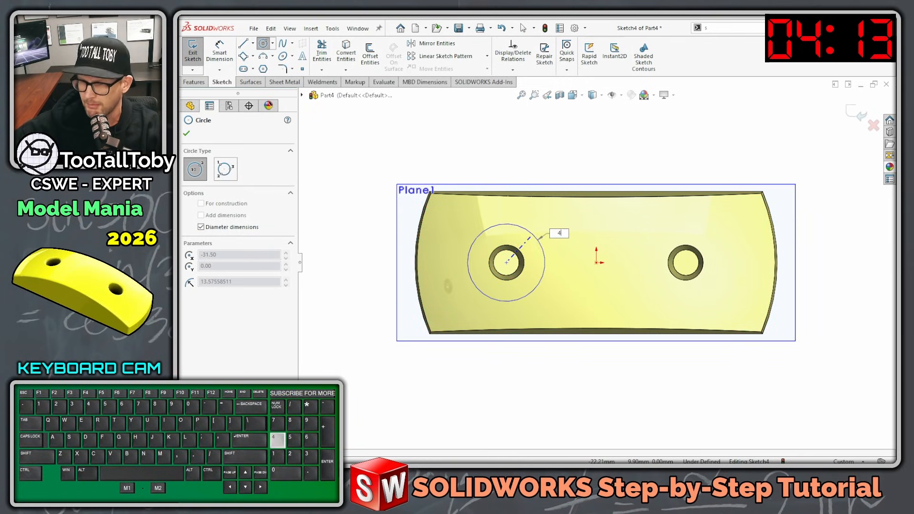
key(Return)
Draw a second circle centred on the other tapered hole and make it equal to the 4 mm circle
drag(686, 263, 650, 233)
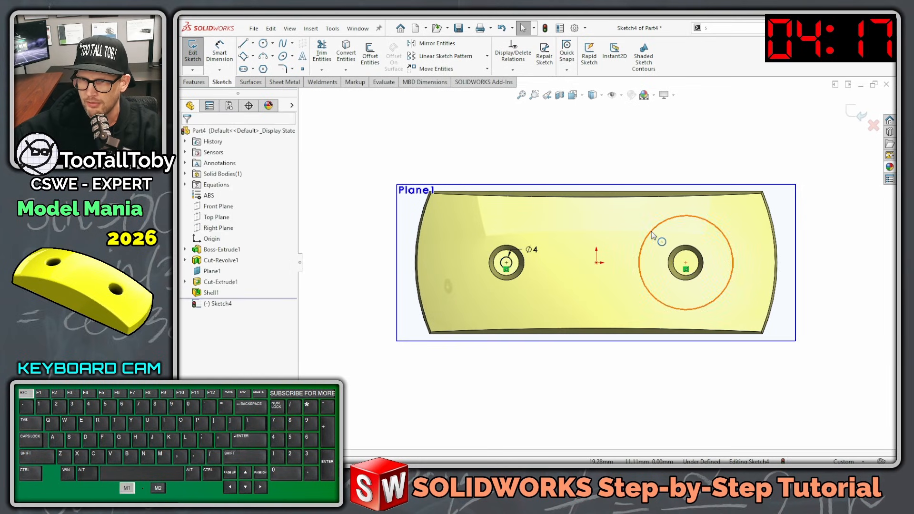
ctrl+click(512, 265)
click(585, 204)
click(563, 149)
Extrude-cut the two 4 mm circles through the floors of both tapered bosses
key(s)
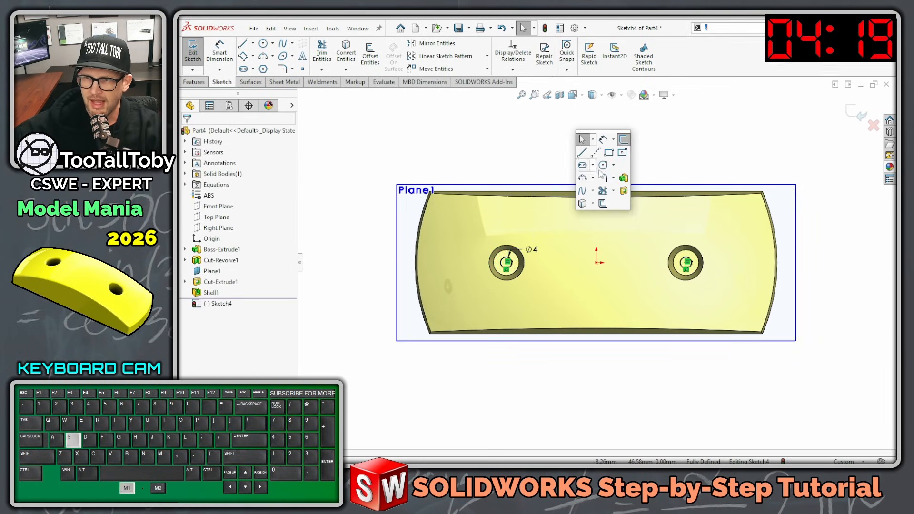
right_click(582, 125)
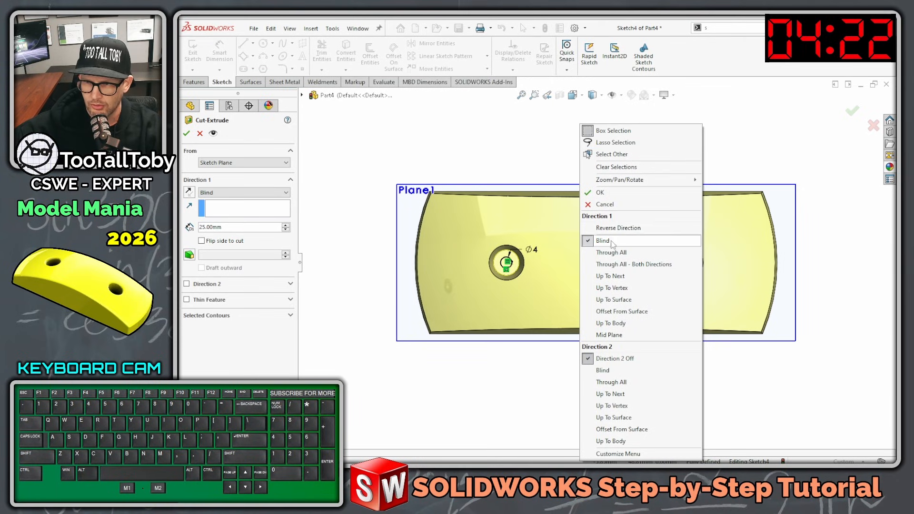
click(595, 242)
right_click(598, 290)
middle_drag(598, 290, 590, 439)
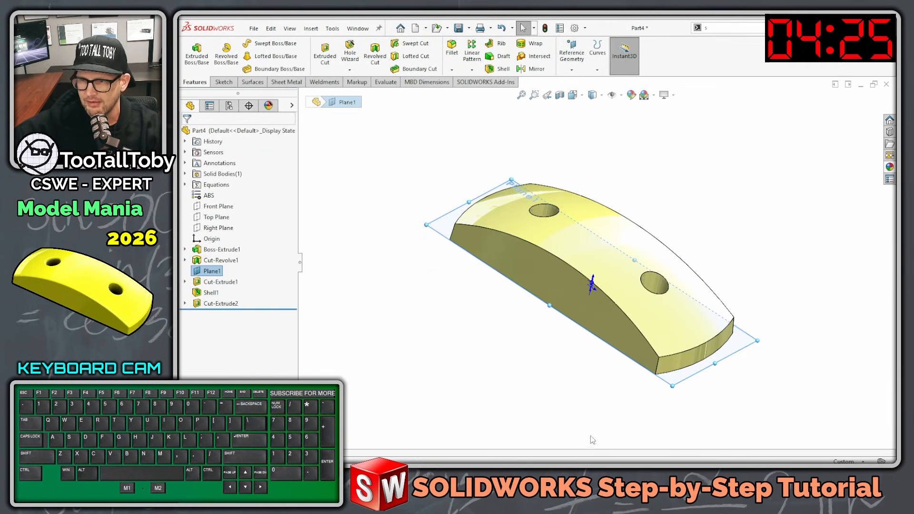
Fillet the four outer corner edges and all edges of the spherical top face with a 2 mm radius
key(s)
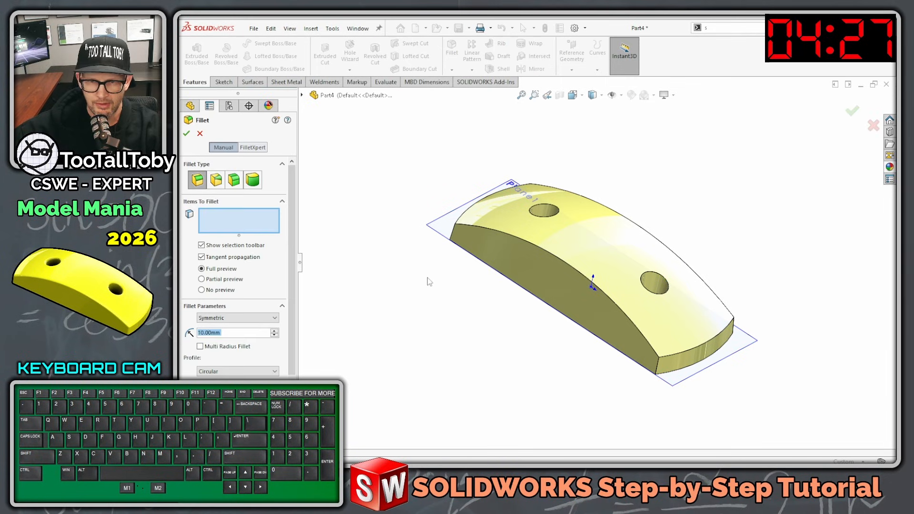
text(2)
key(Return)
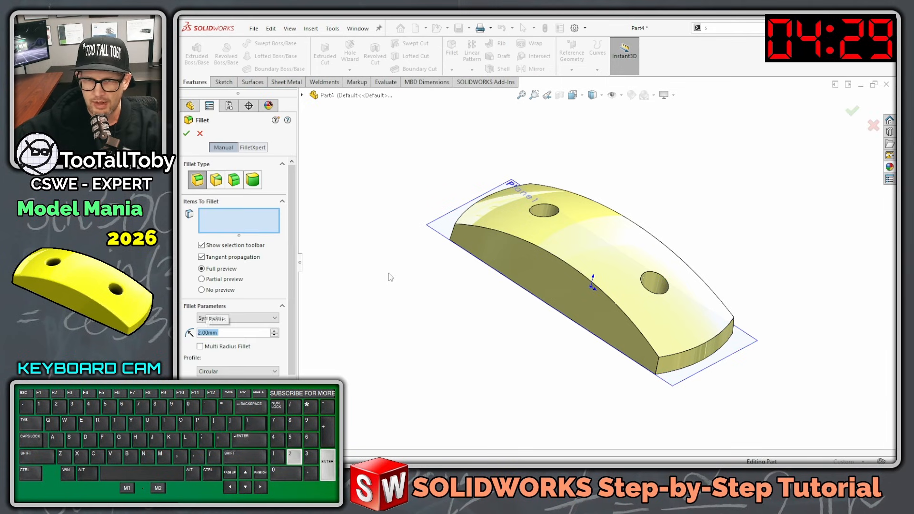
click(658, 364)
click(686, 336)
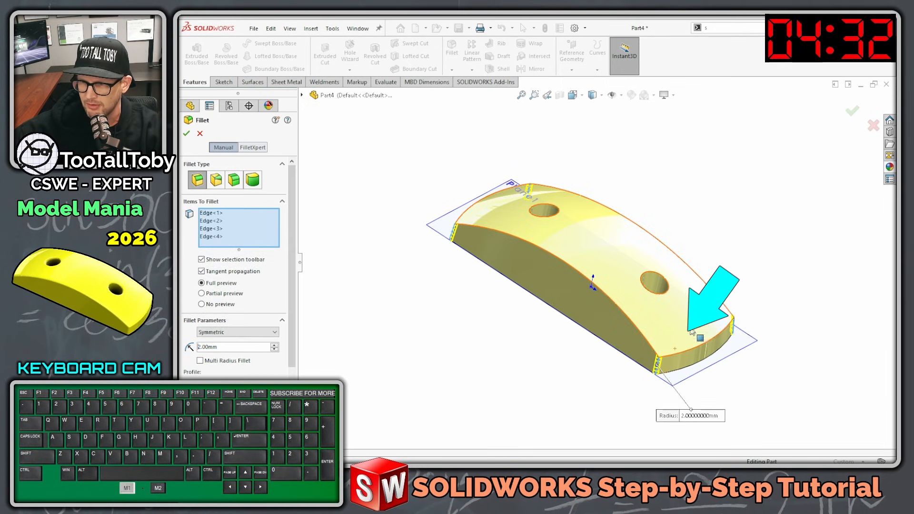
click(625, 252)
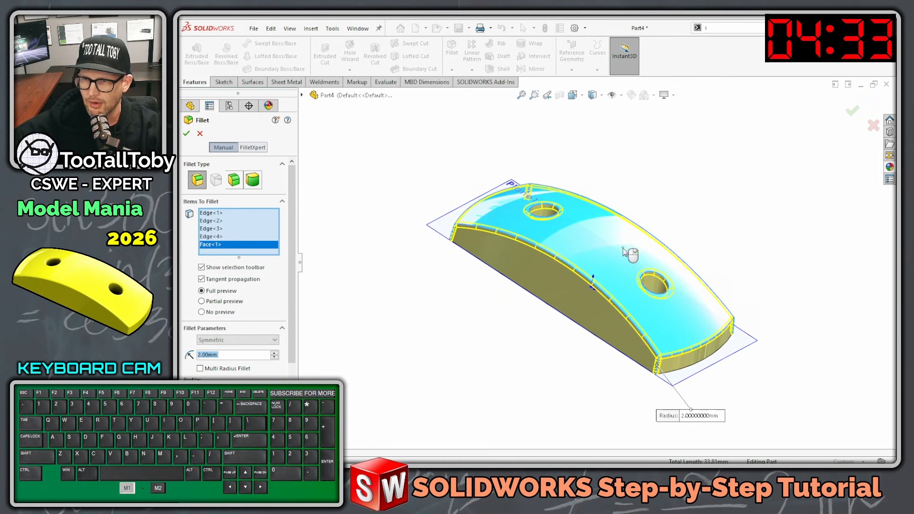
click(187, 134)
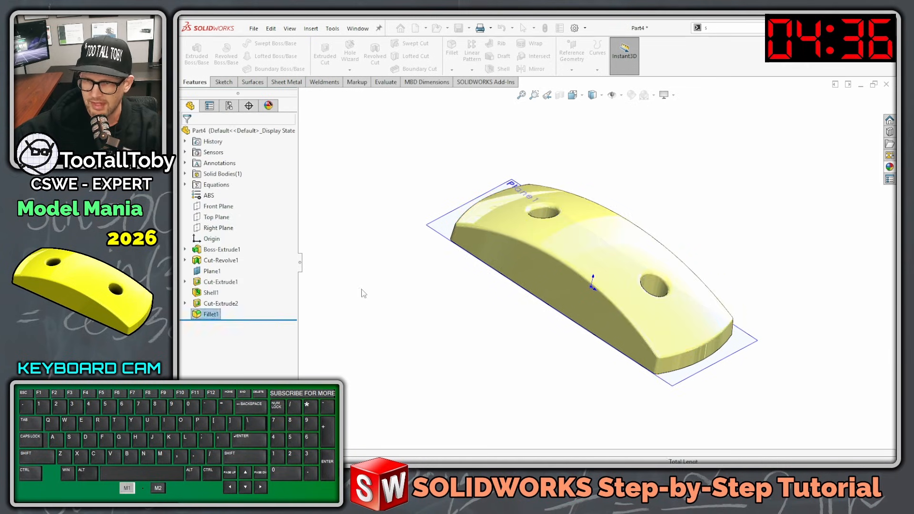
Expand the sensors, rebuild the part and check the mass sensor's reading
middle_drag(362, 289, 320, 280)
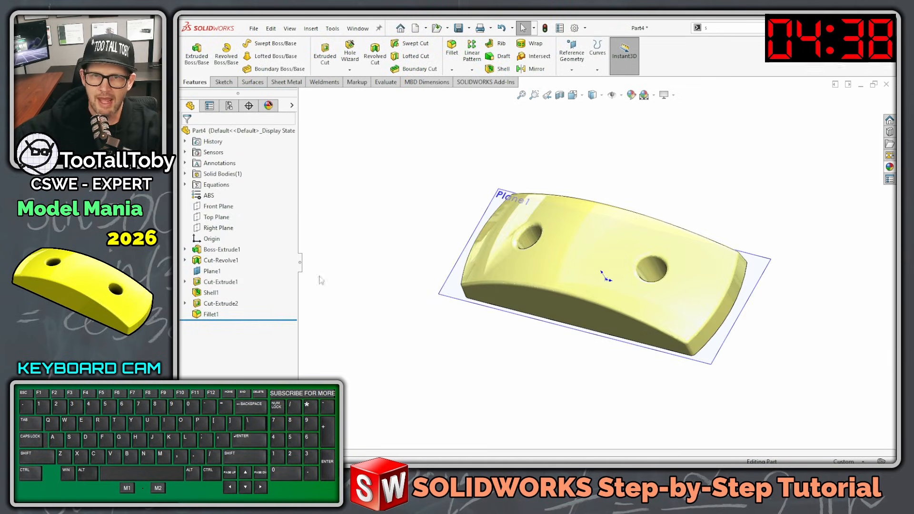
click(186, 152)
key(ctrl+1)
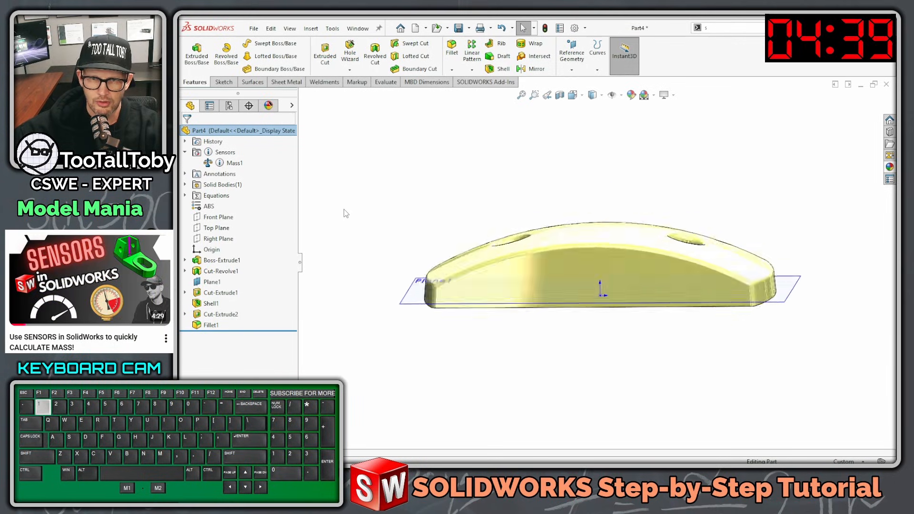
key(ctrl+q)
middle_drag(333, 188, 327, 300)
scroll(328, 305, down, 1)
key(alt+1)
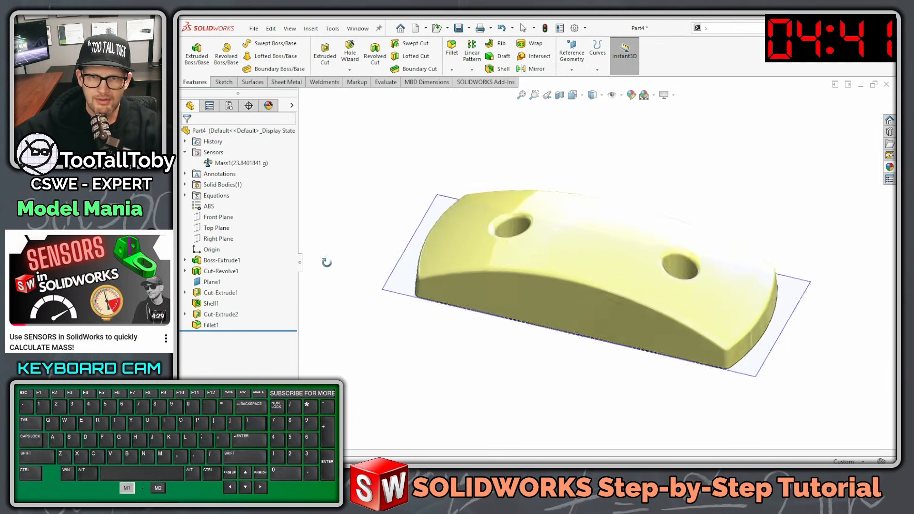
click(228, 170)
mouse_move(219, 166)
mouse_down()
mouse_move(234, 132)
mouse_move(242, 167)
mouse_up()
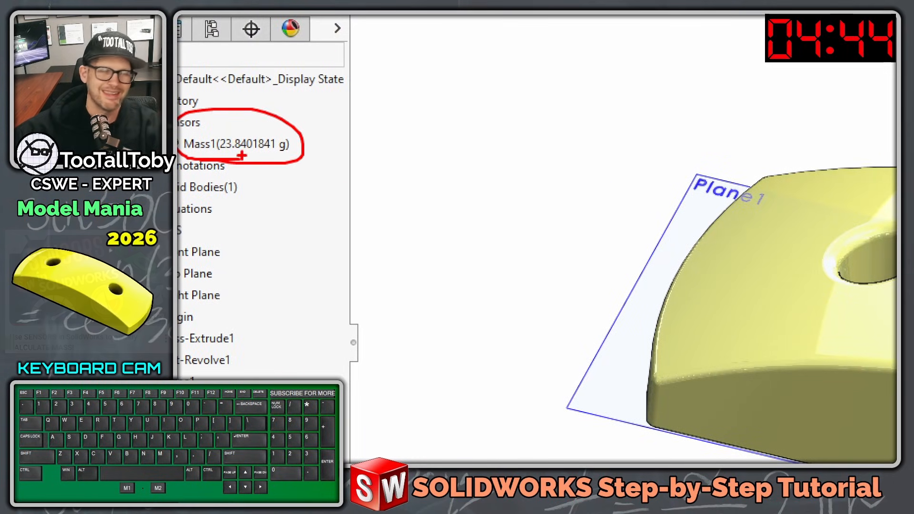
key(alt+1)
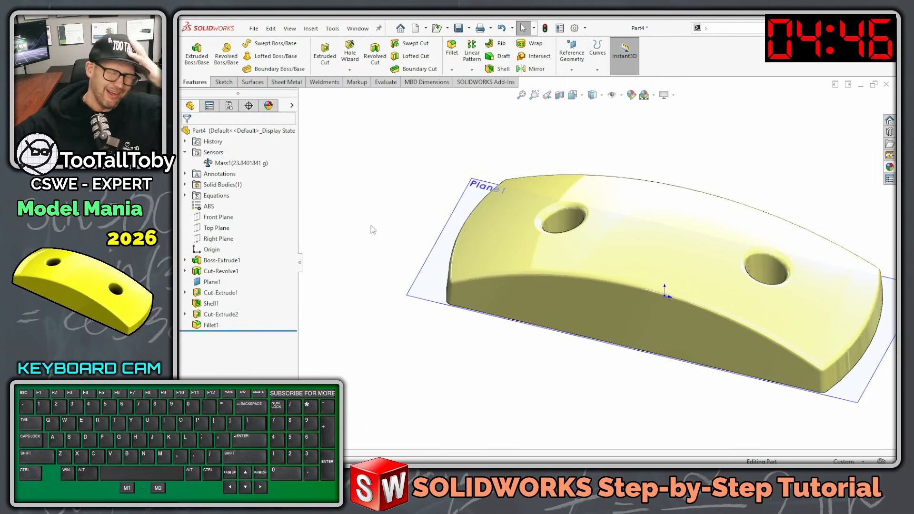
Change the part's material to ABS PC from the Plastics category of SOLIDWORKS Materials
scroll(356, 275, up, 2)
right_click(208, 206)
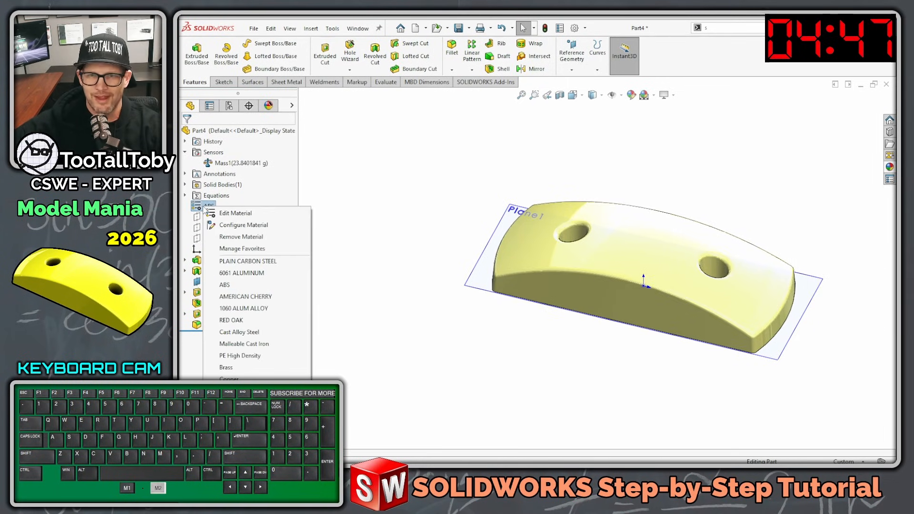
click(235, 213)
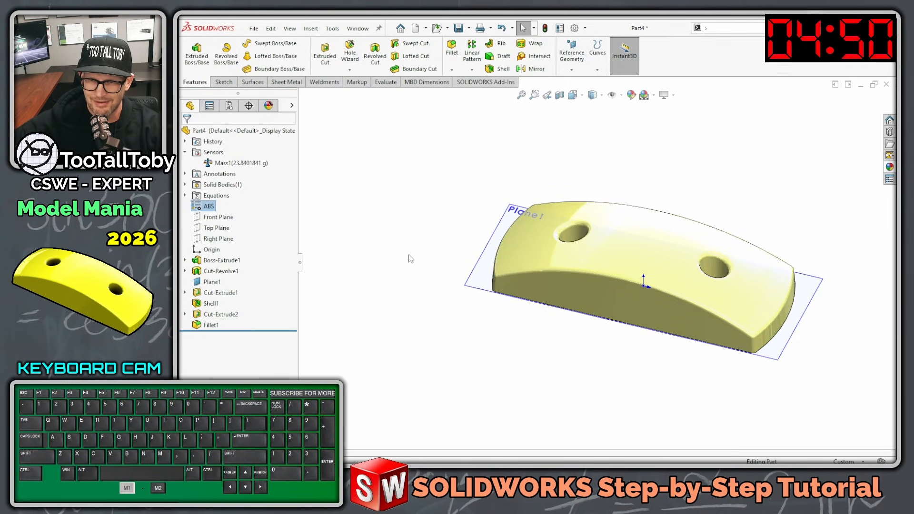
click(357, 179)
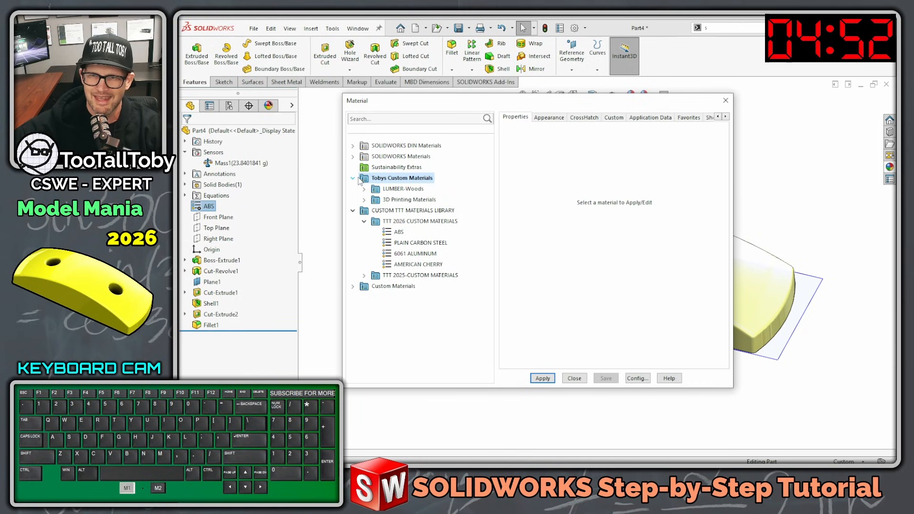
double_click(374, 157)
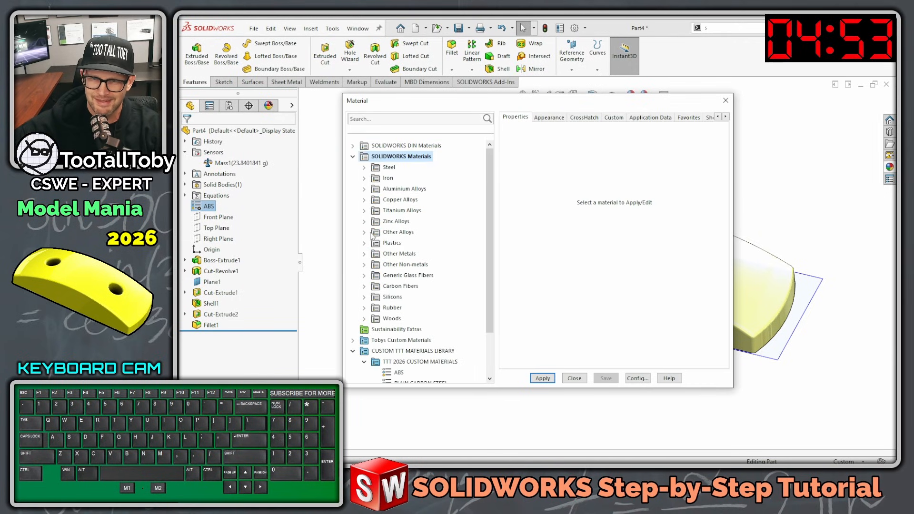
double_click(392, 243)
click(404, 167)
click(543, 378)
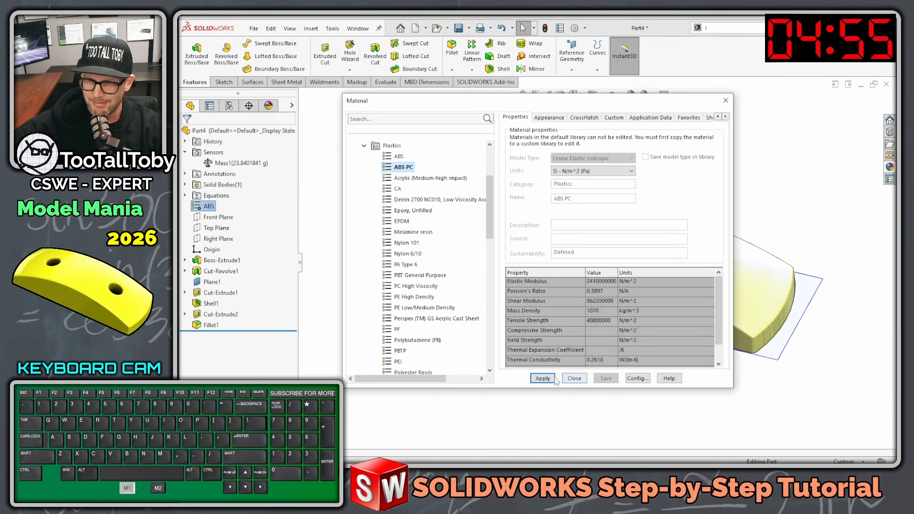
click(574, 378)
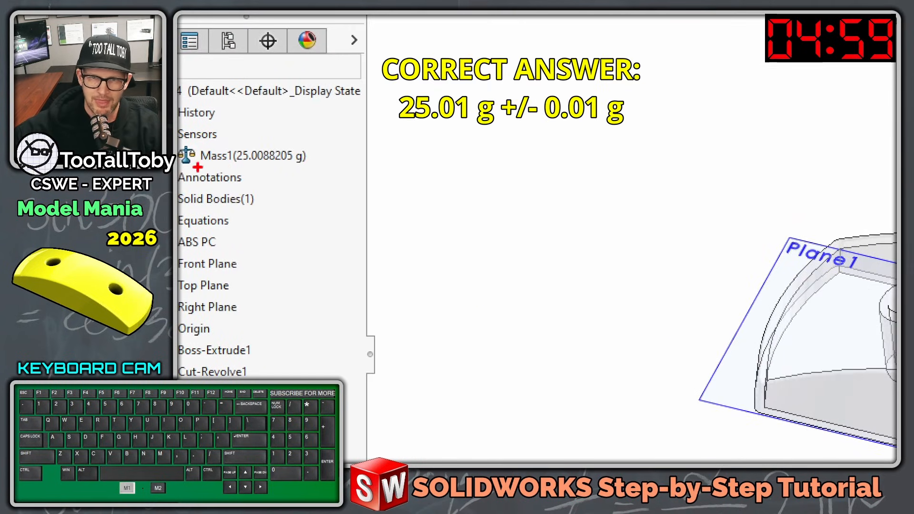
Check the mass sensor's updated reading against the required mass of the part
mouse_move(199, 167)
mouse_down()
mouse_move(315, 148)
mouse_move(204, 169)
mouse_up()
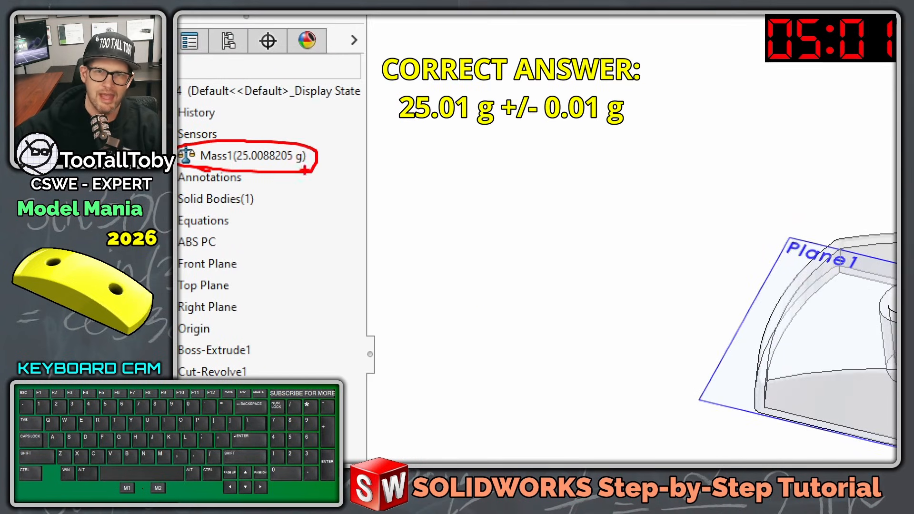
mouse_move(426, 164)
mouse_down()
mouse_move(450, 213)
mouse_move(493, 218)
mouse_up()
drag(516, 142, 514, 144)
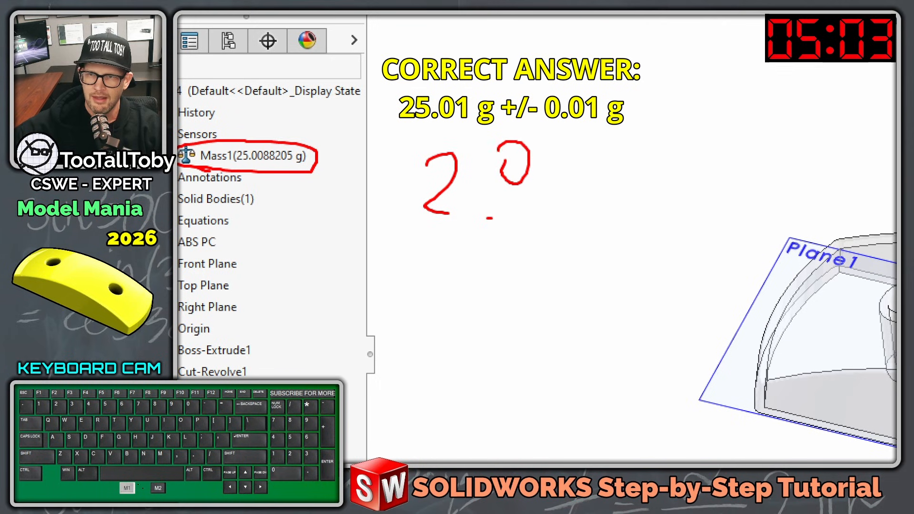
drag(568, 126, 583, 186)
drag(491, 162, 451, 215)
drag(472, 179, 506, 157)
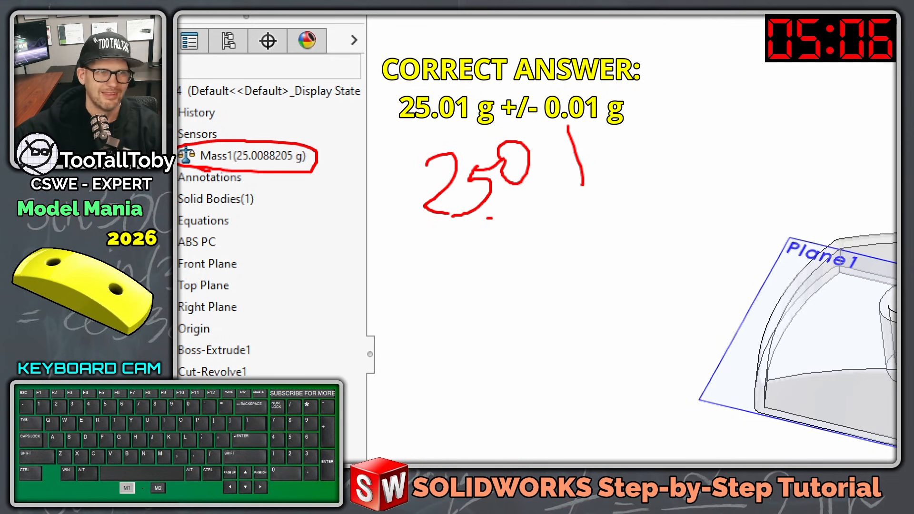
key(alt+1)
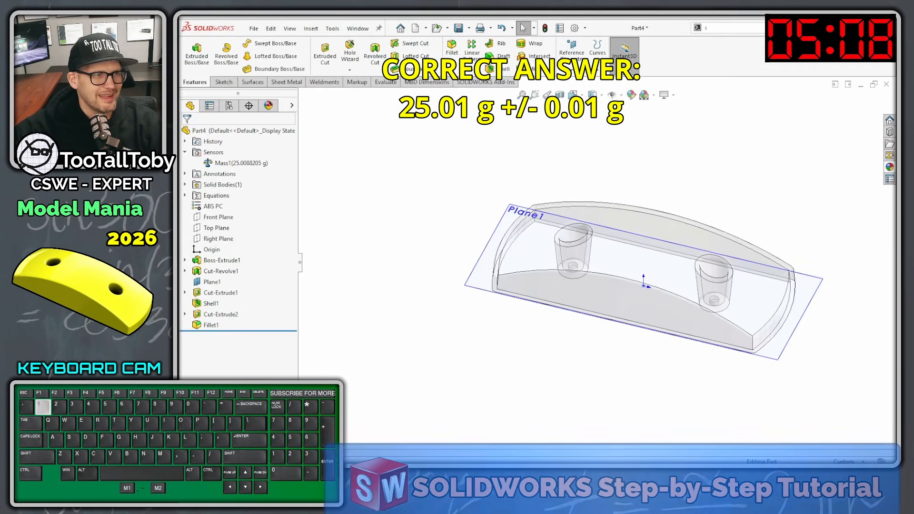
click(218, 217)
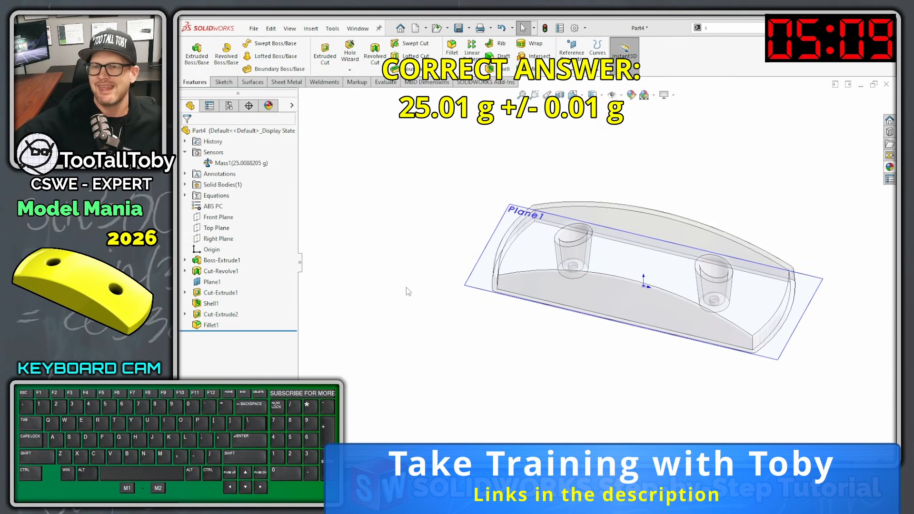
scroll(641, 331, up, 2)
scroll(788, 327, down, 1)
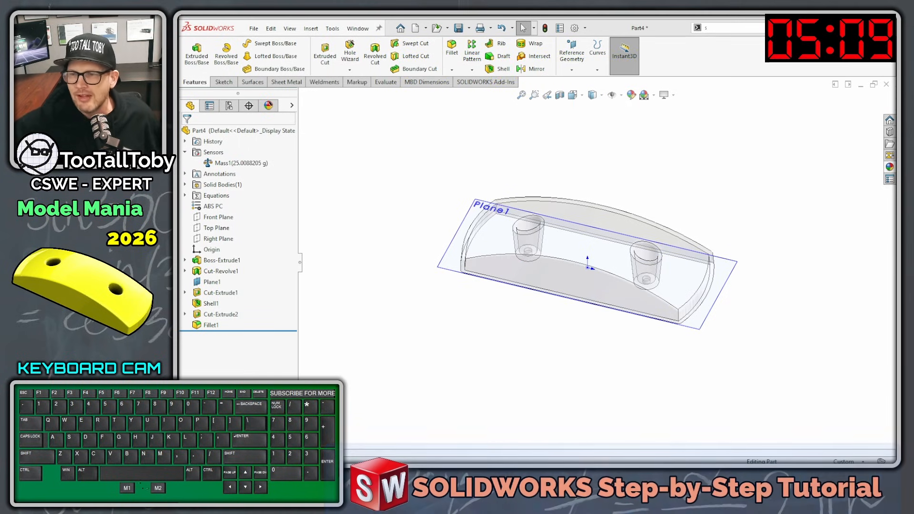
Apply the cream high gloss plastic appearance to the part and inspect its top and underside
click(890, 169)
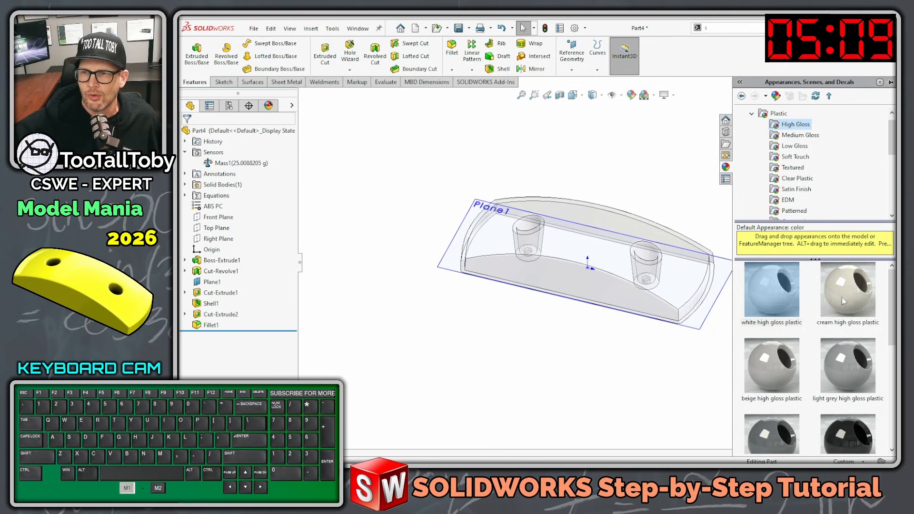
double_click(832, 274)
click(666, 207)
scroll(746, 270, down, 2)
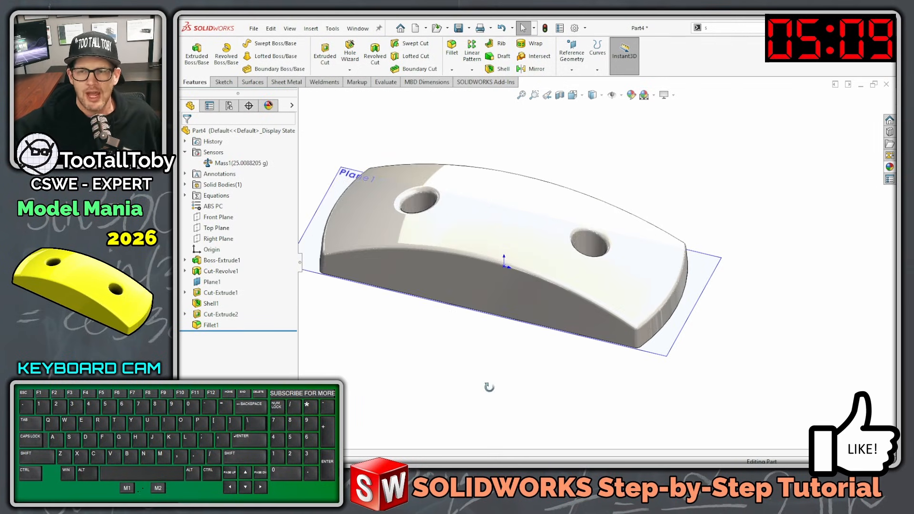
middle_drag(489, 386, 452, 313)
scroll(451, 312, up, 3)
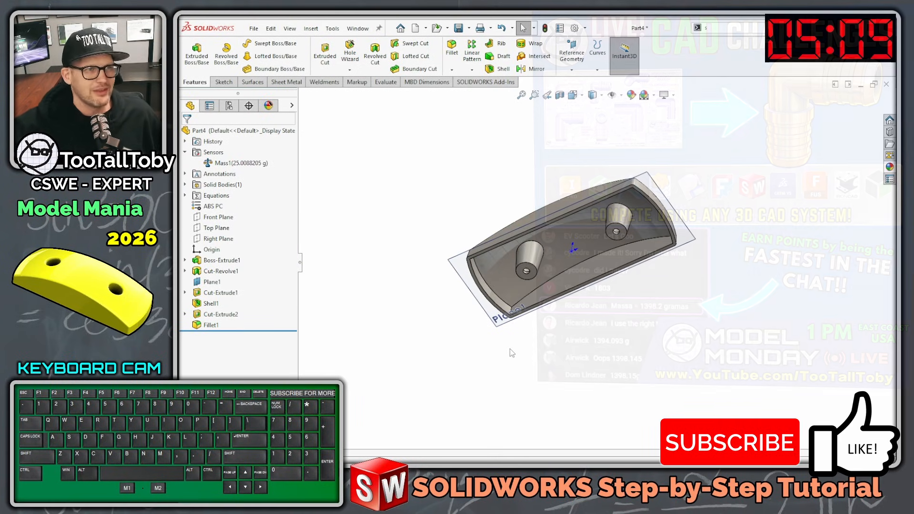